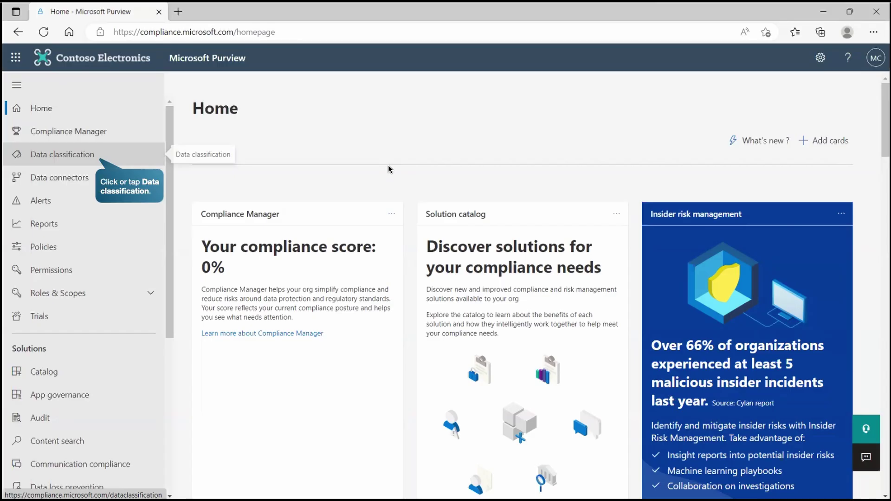
# Step: Filter the sensitive info types by 'license', narrowing 307 types to 35 driver's license entries
pyautogui.click(94, 155)
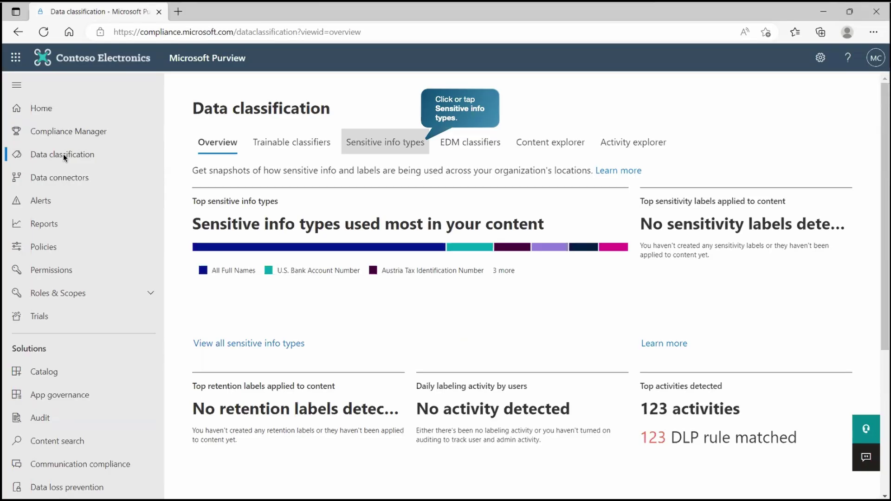
pyautogui.click(381, 146)
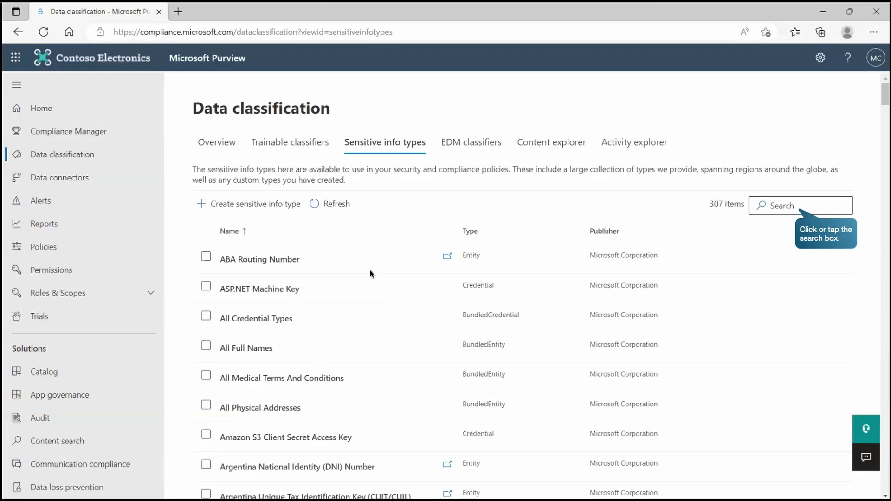
pyautogui.click(783, 210)
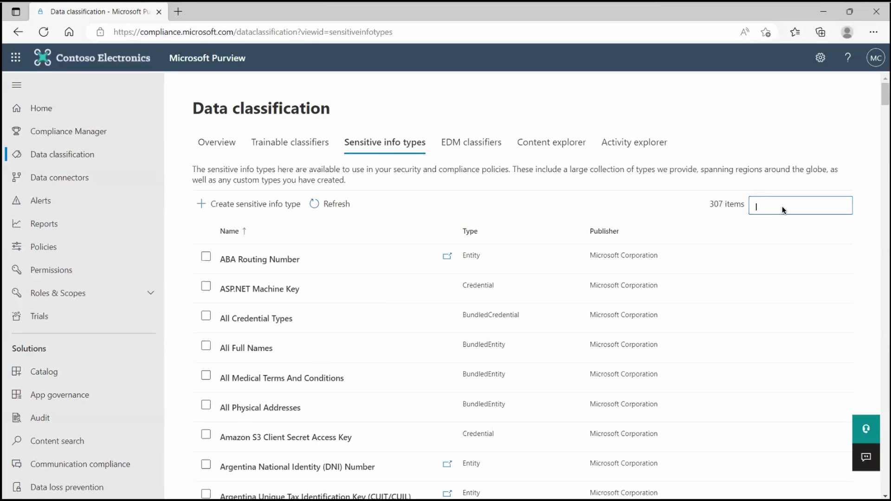
pyautogui.write('license')
pyautogui.press('Return')
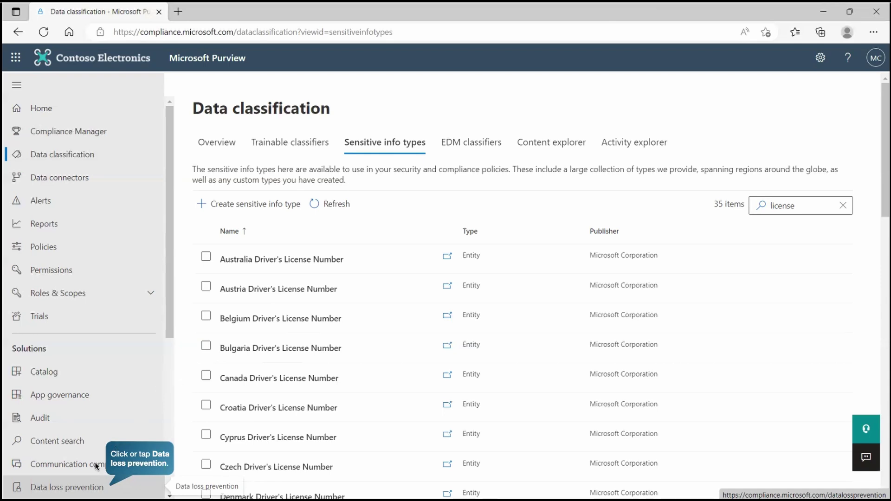
# Step: Go to the Endpoint DLP settings page under Data loss prevention
pyautogui.click(84, 487)
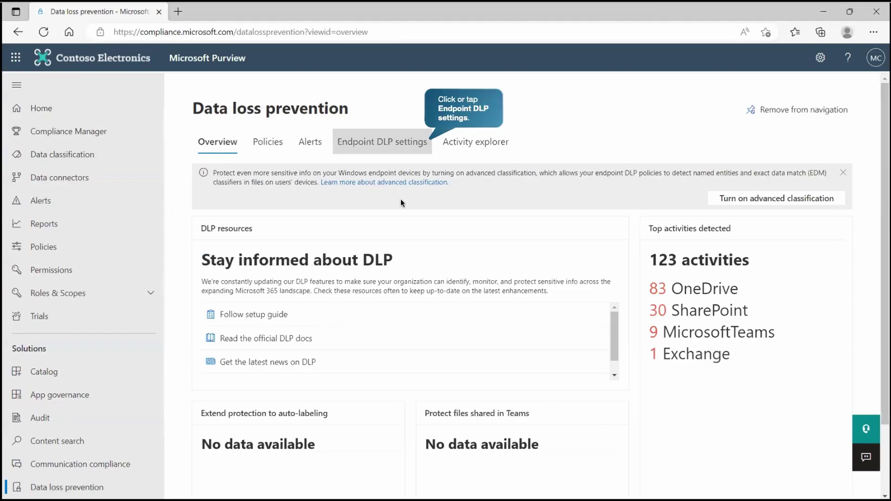
pyautogui.click(386, 144)
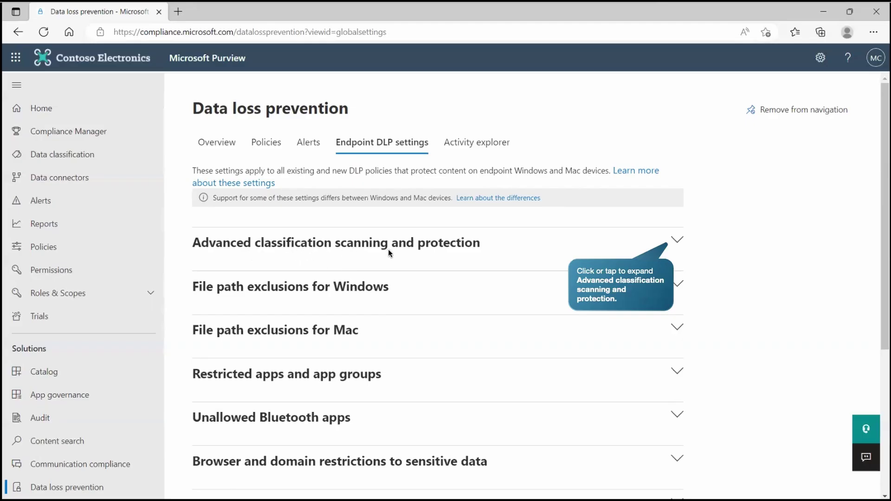
# Step: Switch advanced classification scanning and protection On, keeping the 1000 MB per 24-hour limit
pyautogui.click(677, 241)
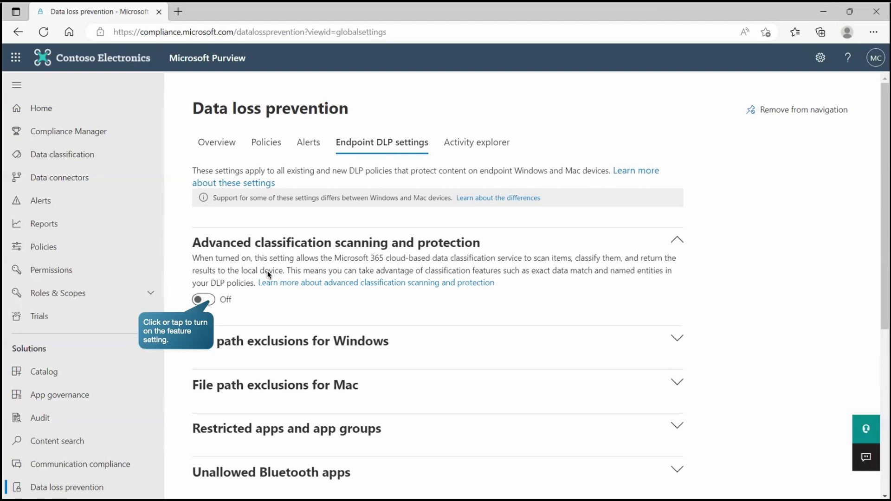
pyautogui.click(204, 300)
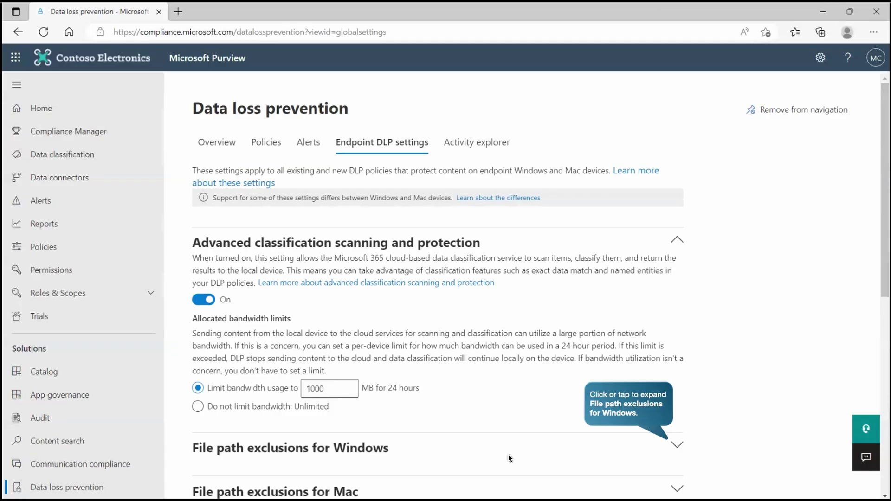
# Step: Add %appdata% and %temp% as Windows file path exclusions and save them
pyautogui.click(677, 445)
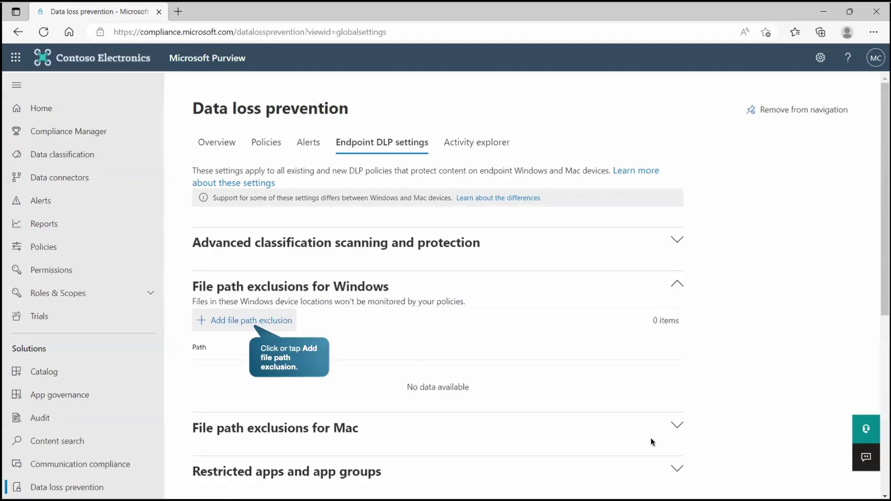
pyautogui.click(245, 323)
pyautogui.click(573, 196)
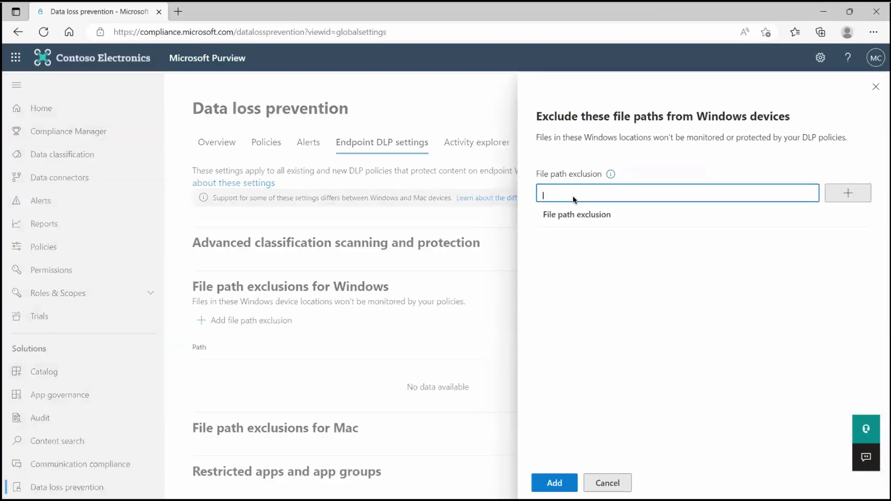
pyautogui.write('%appdata%')
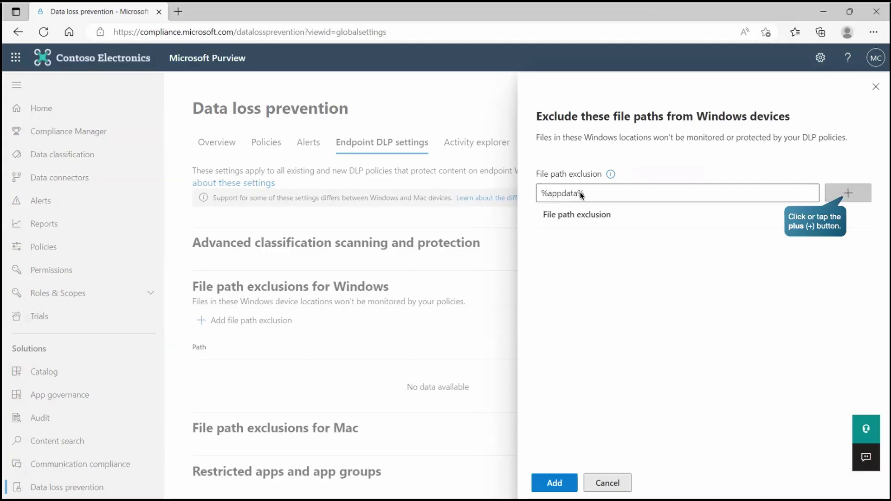
pyautogui.click(834, 193)
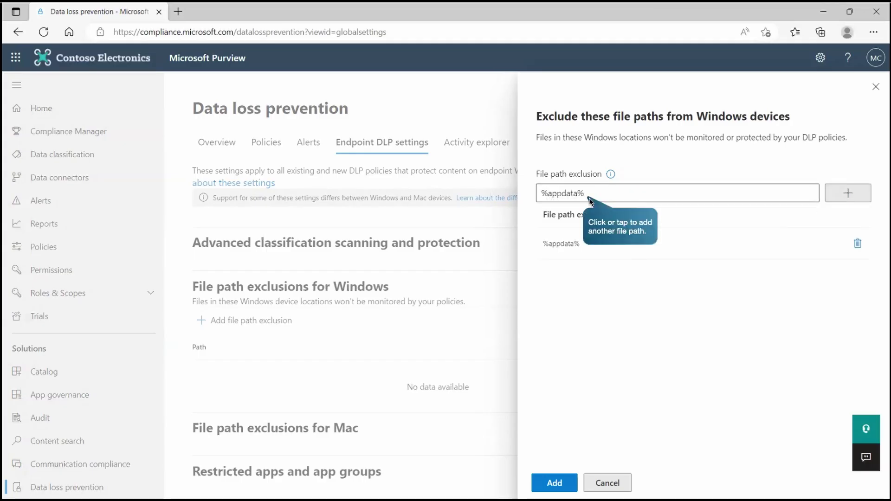
pyautogui.tripleClick(562, 194)
pyautogui.press('BackSpace')
pyautogui.write('%temp%')
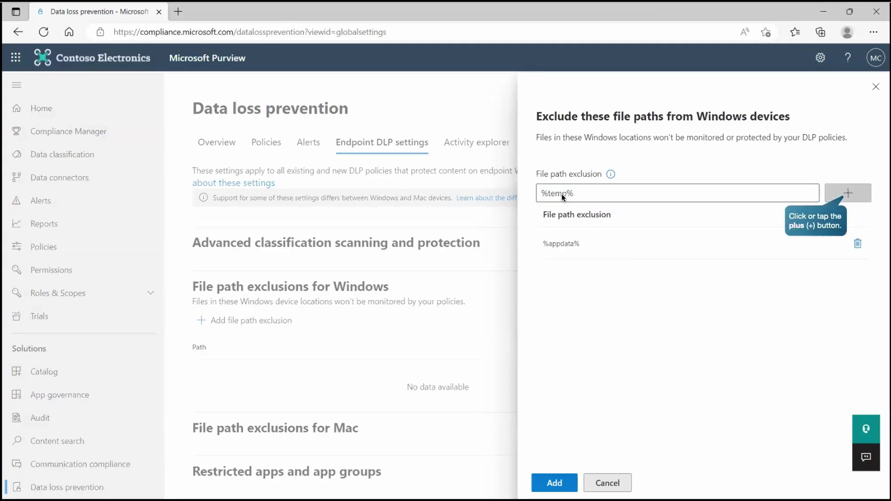
pyautogui.click(855, 190)
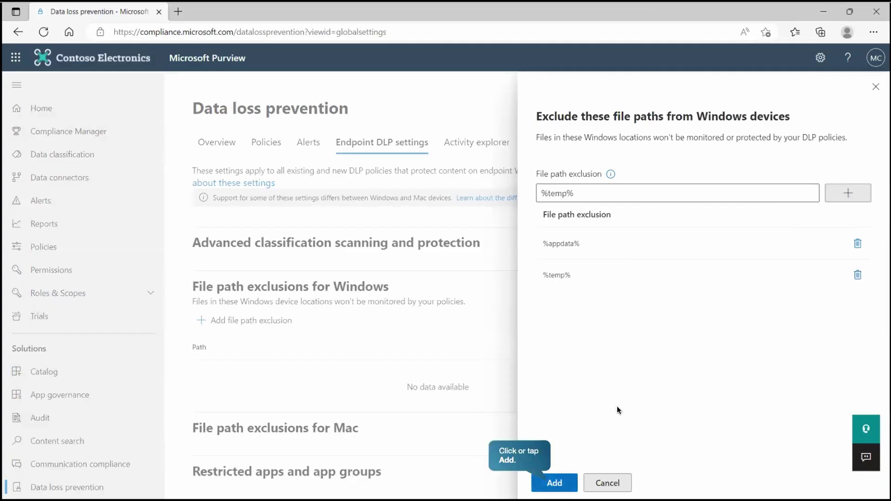
pyautogui.click(555, 483)
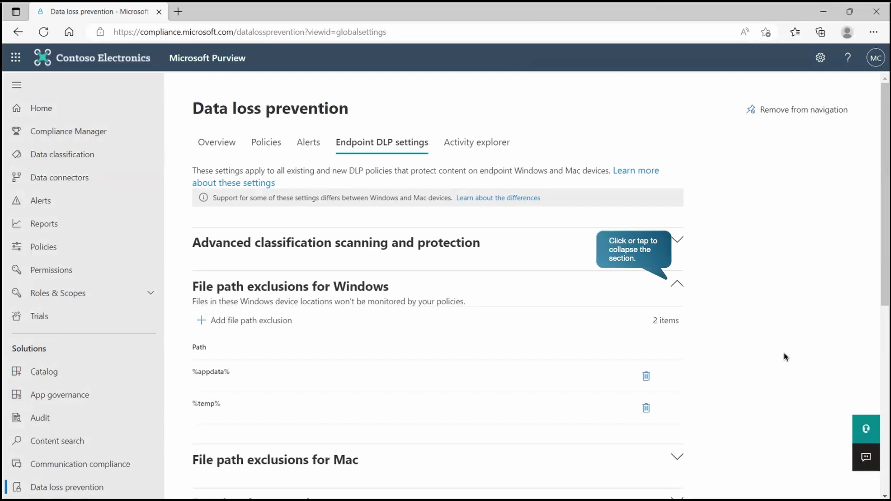
# Step: Create a new restricted app group named 'Editing apps'
pyautogui.click(678, 285)
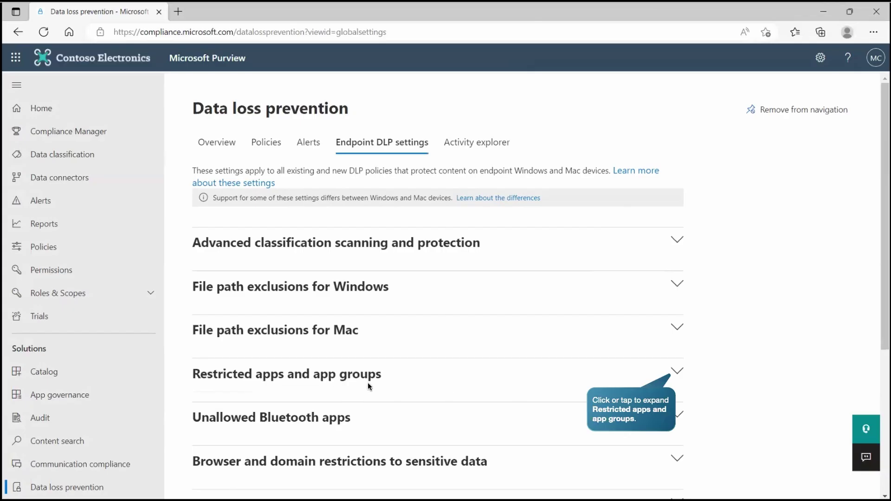
pyautogui.click(676, 373)
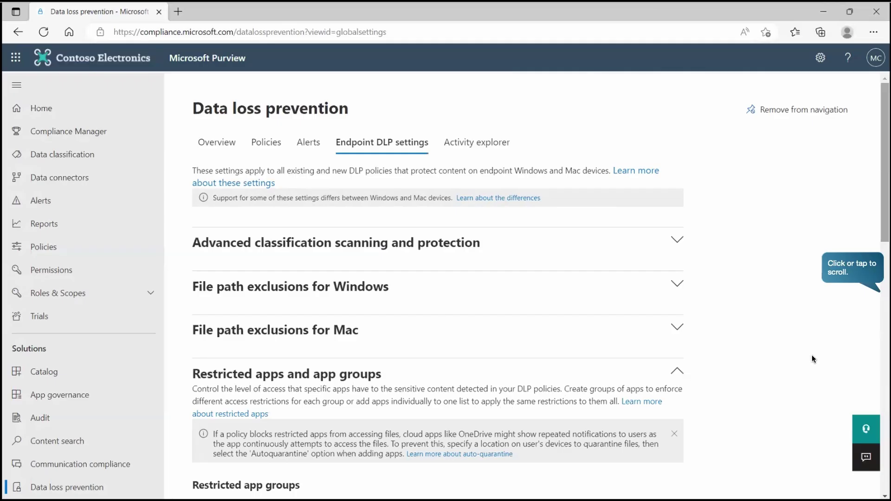
pyautogui.click(857, 297)
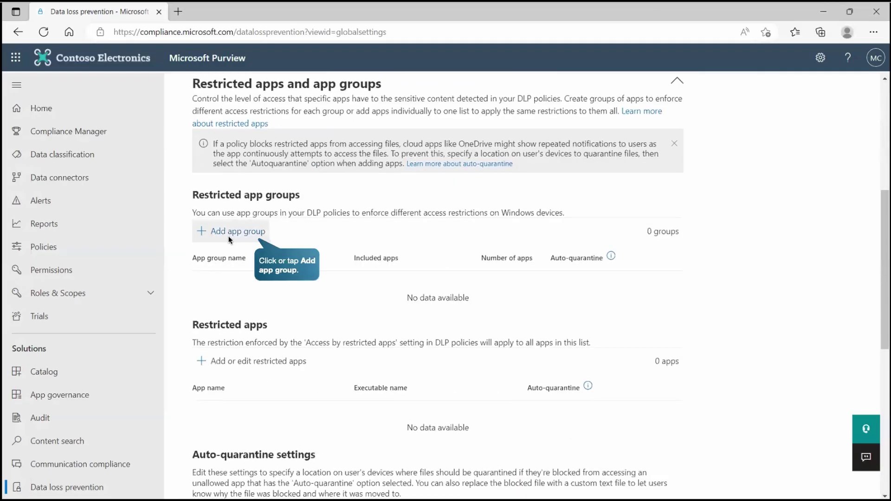
pyautogui.click(228, 232)
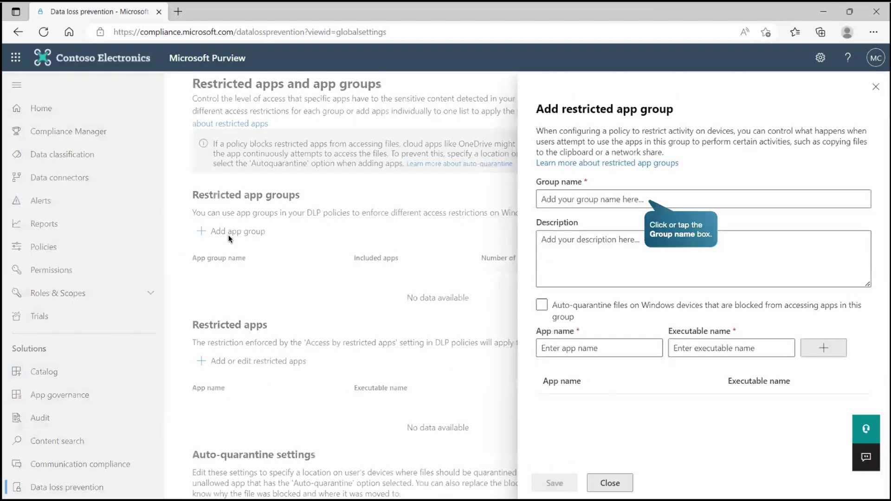
pyautogui.click(584, 199)
pyautogui.write('Editing apps')
# Step: Add Notepad (notepad.exe) and Notepad++ (notepad++.exe) to the Editing apps group
pyautogui.click(577, 341)
pyautogui.write('Notepad')
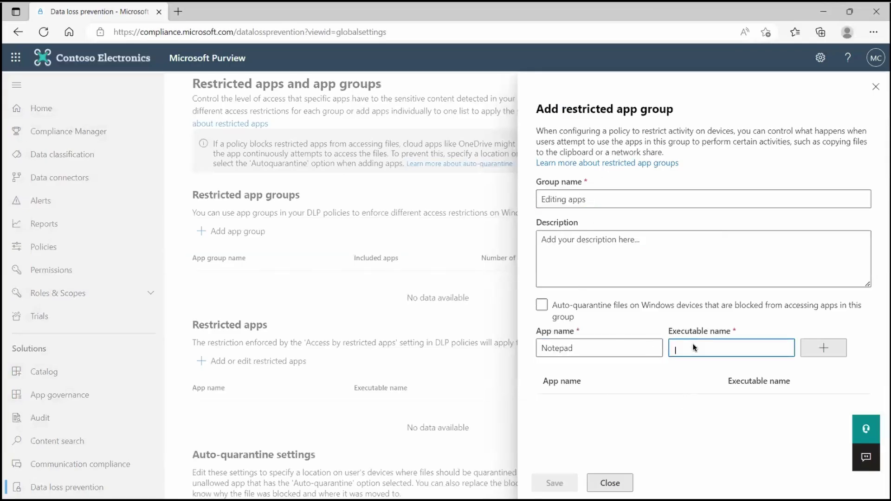
pyautogui.write('notepad.exe')
pyautogui.click(821, 349)
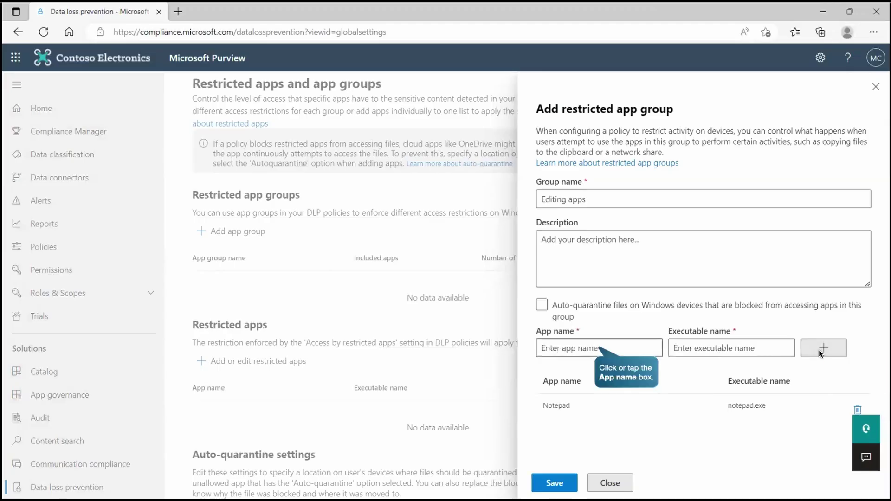
pyautogui.click(575, 346)
pyautogui.write('Notepad++')
pyautogui.click(709, 347)
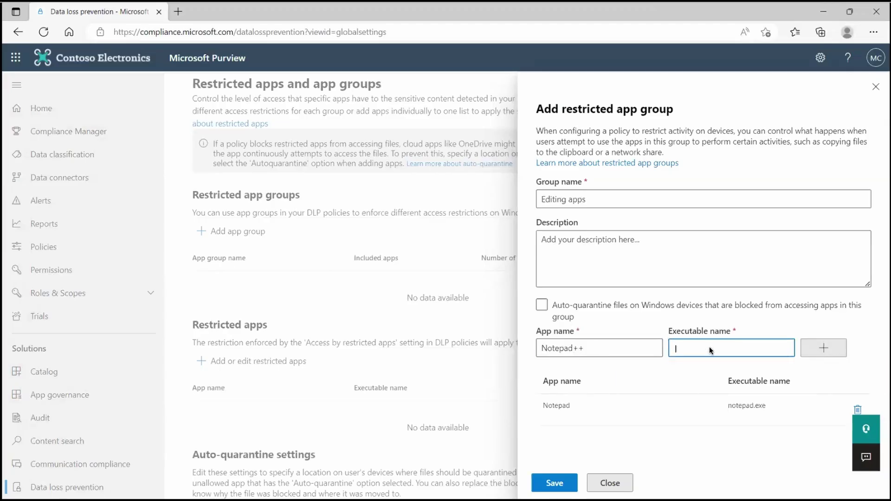
pyautogui.write('notepad++.exe')
pyautogui.click(816, 347)
# Step: Add Evernote (evernote.exe) to the group and save Editing apps
pyautogui.click(597, 352)
pyautogui.write('Evernote')
pyautogui.click(717, 354)
pyautogui.write('evernote.exe')
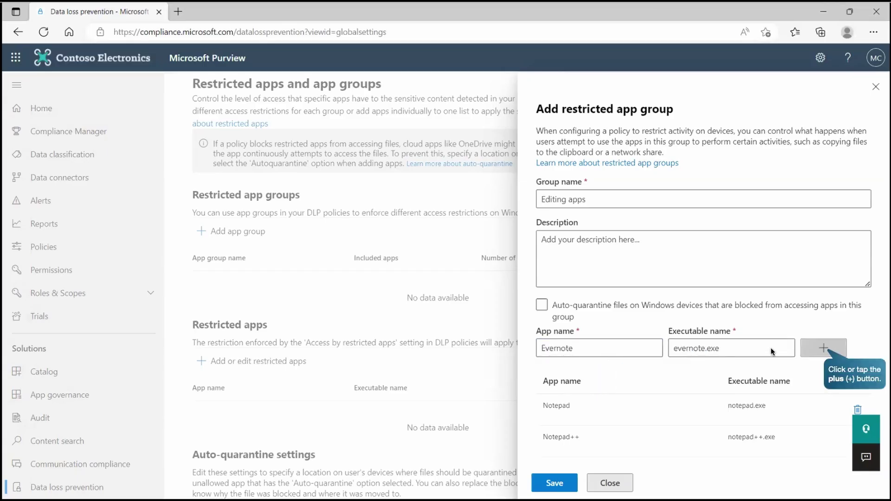
pyautogui.click(823, 348)
pyautogui.click(554, 482)
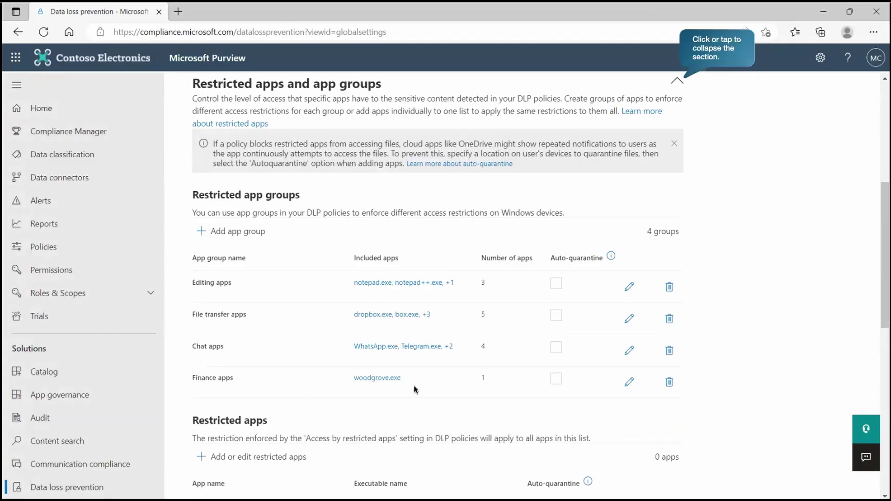
# Step: Choose Firefox and Opera Internet Browser as unallowed browsers
pyautogui.click(676, 83)
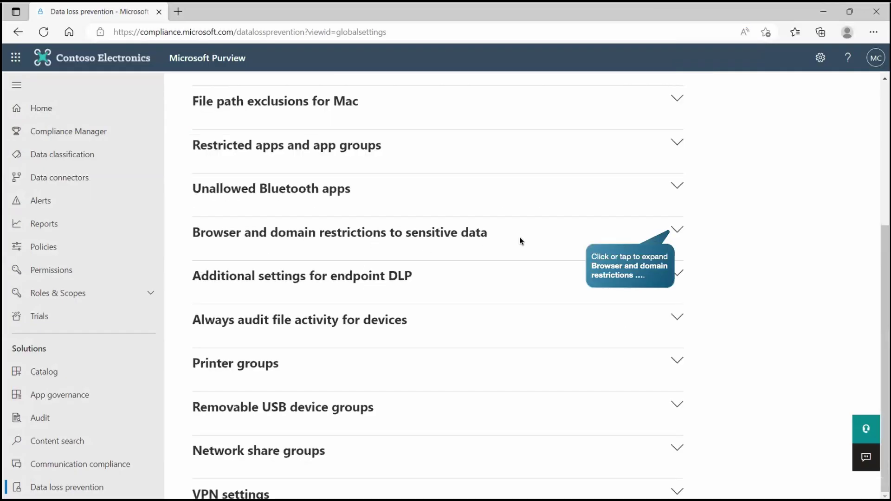
pyautogui.click(680, 230)
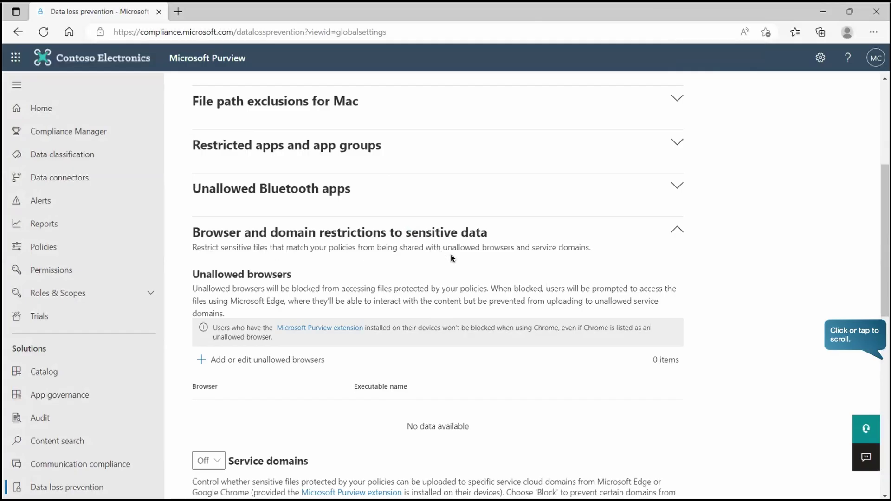
pyautogui.click(853, 348)
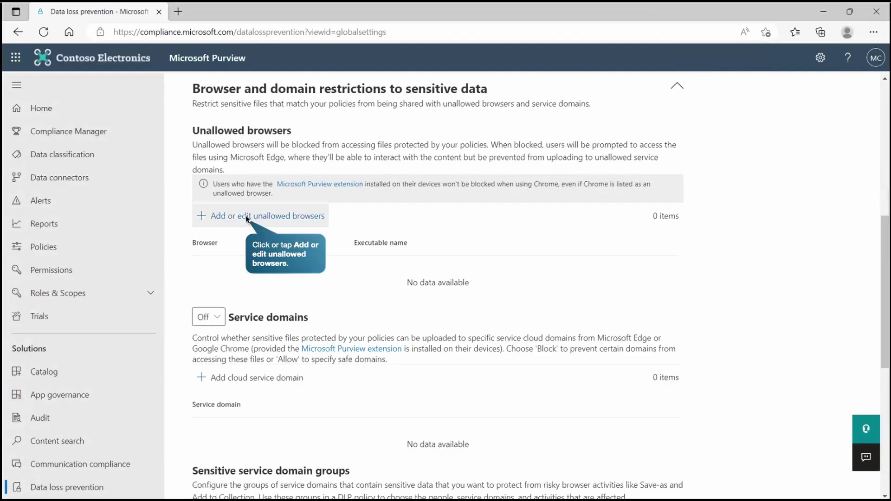
pyautogui.click(246, 216)
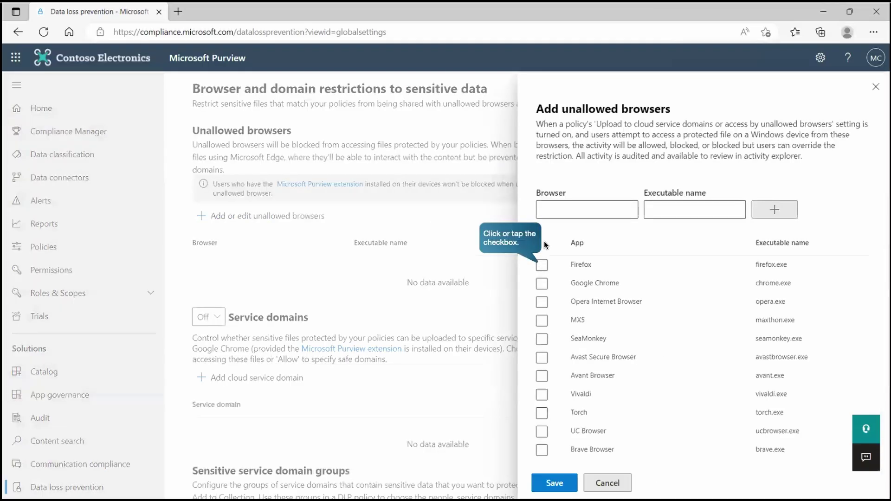
pyautogui.click(543, 267)
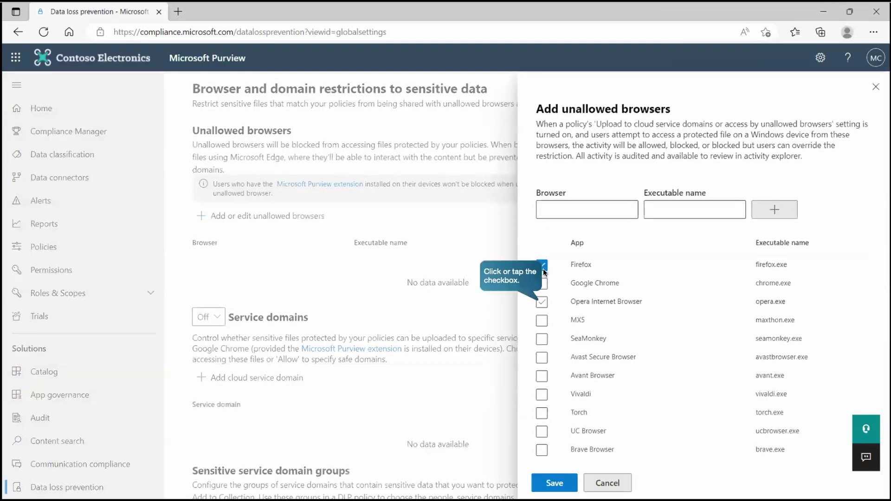
pyautogui.click(542, 302)
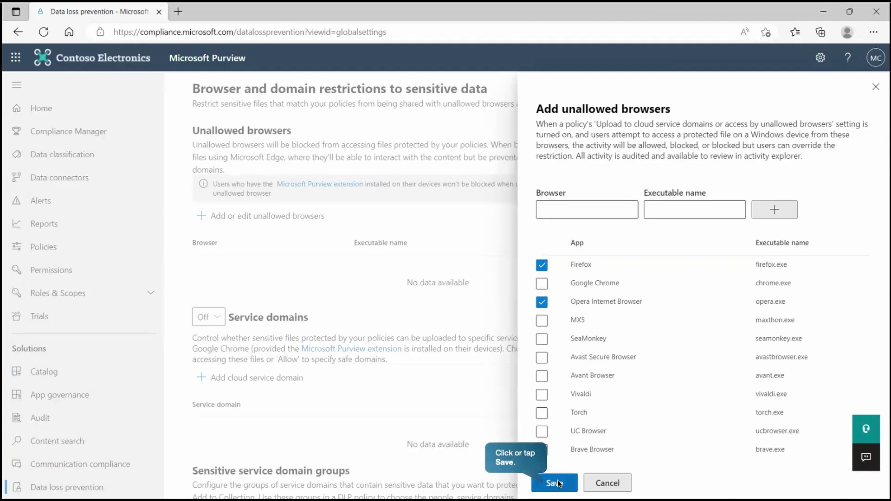
# Step: Save the two unallowed browsers and add dropbox.com as a cloud service domain
pyautogui.click(555, 483)
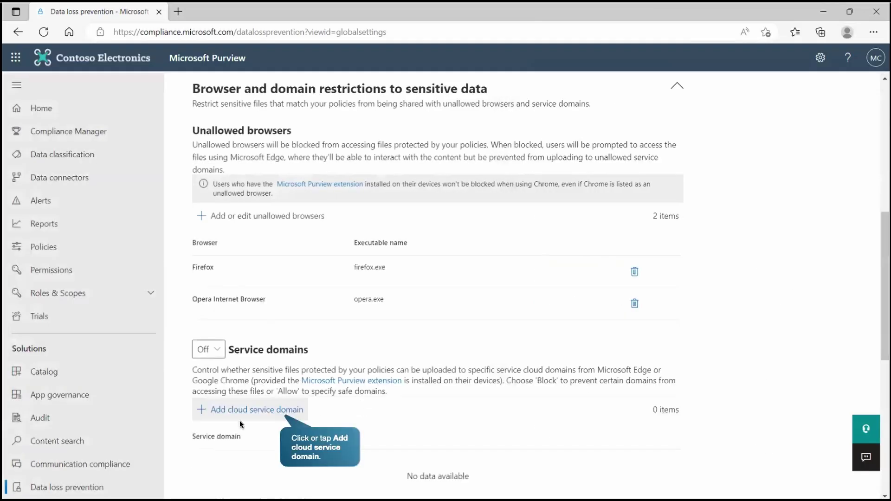
pyautogui.click(263, 414)
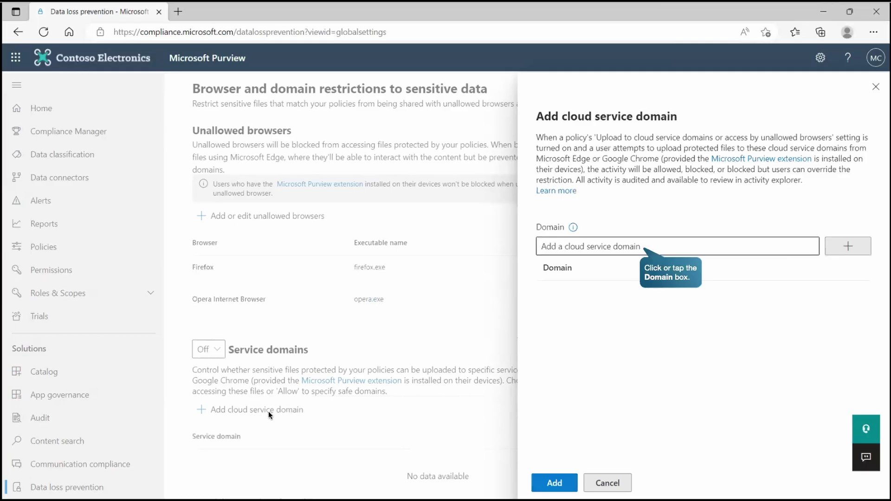
pyautogui.click(570, 246)
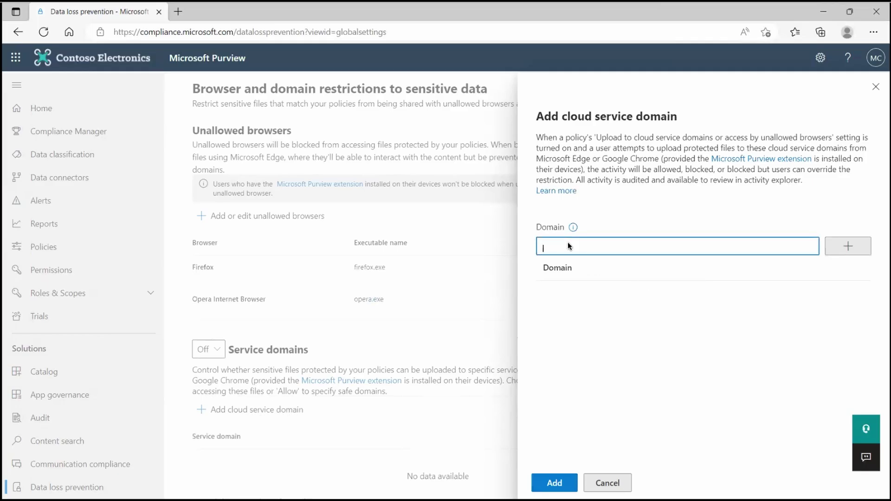
pyautogui.write('dropbox.com')
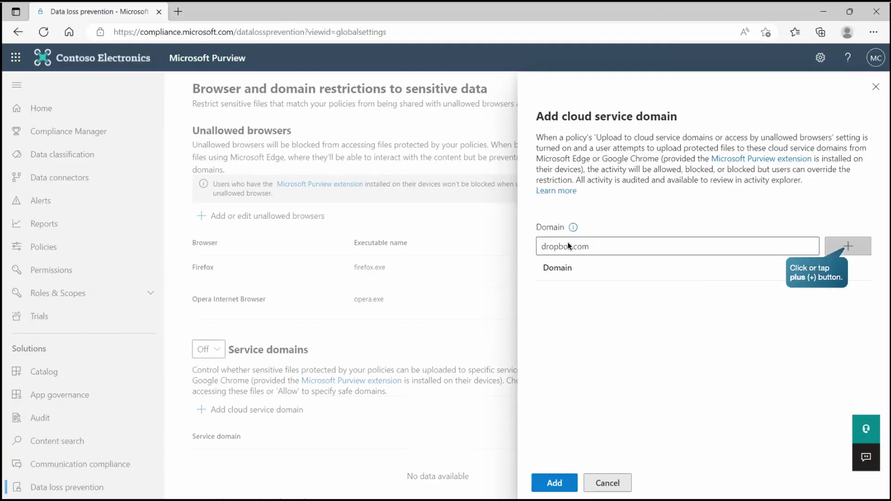
pyautogui.click(864, 249)
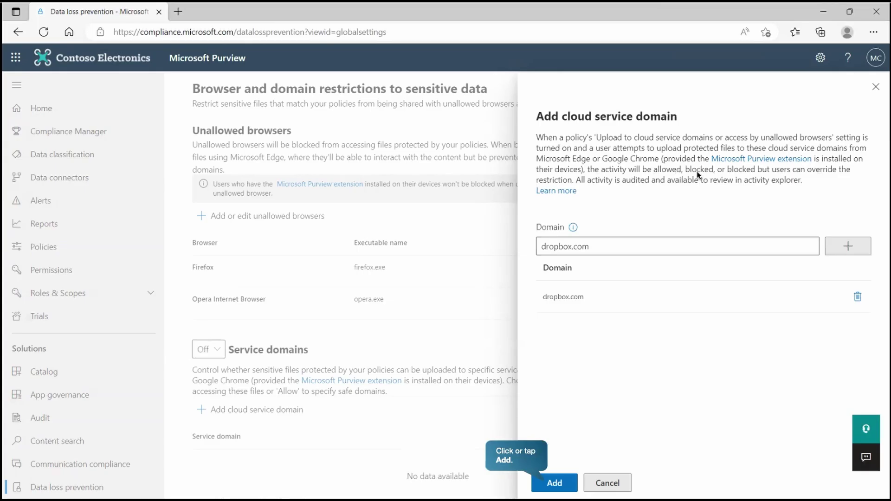
pyautogui.click(554, 484)
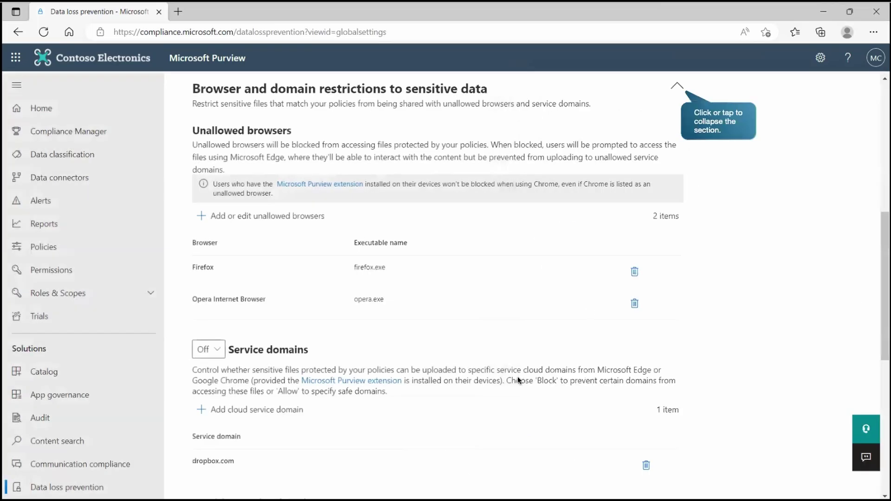
pyautogui.click(676, 84)
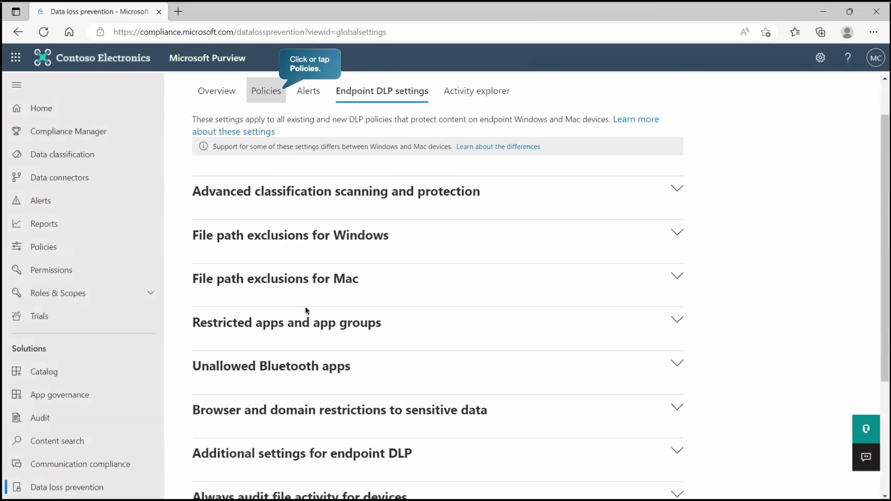
# Step: Start a new DLP policy and review the U.S. Financial Data template
pyautogui.click(266, 91)
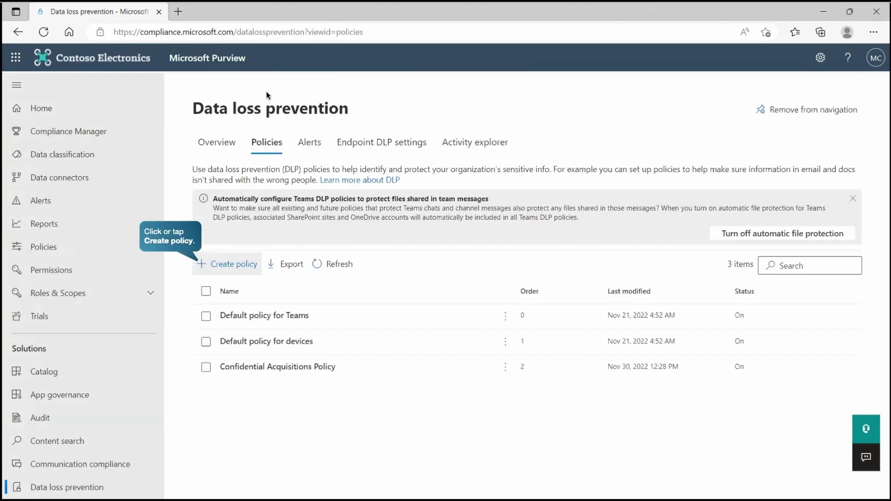
pyautogui.click(228, 265)
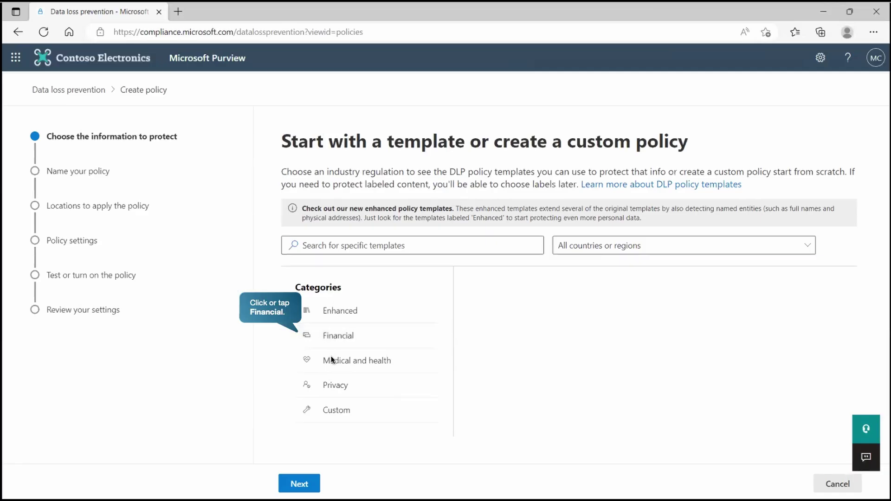
pyautogui.click(335, 339)
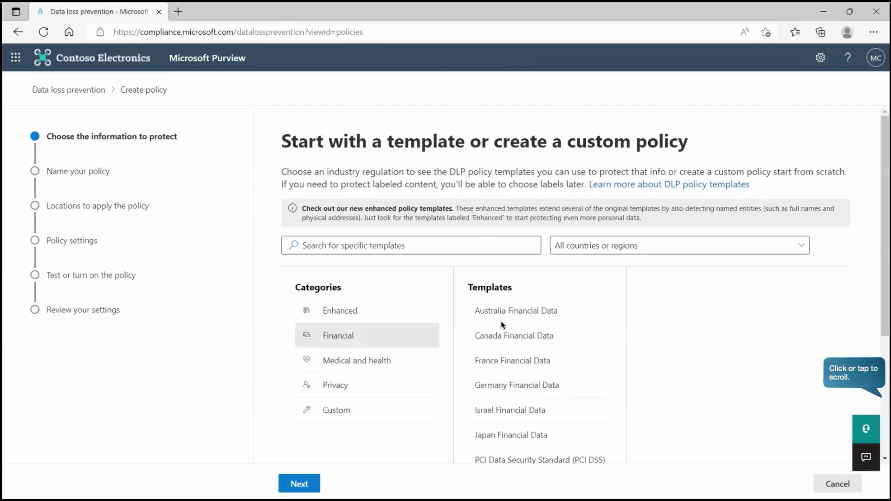
pyautogui.click(876, 392)
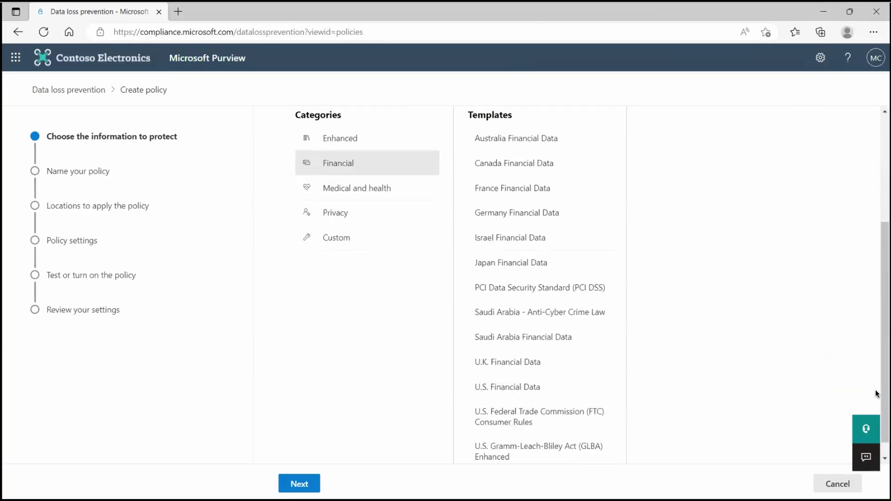
pyautogui.click(508, 392)
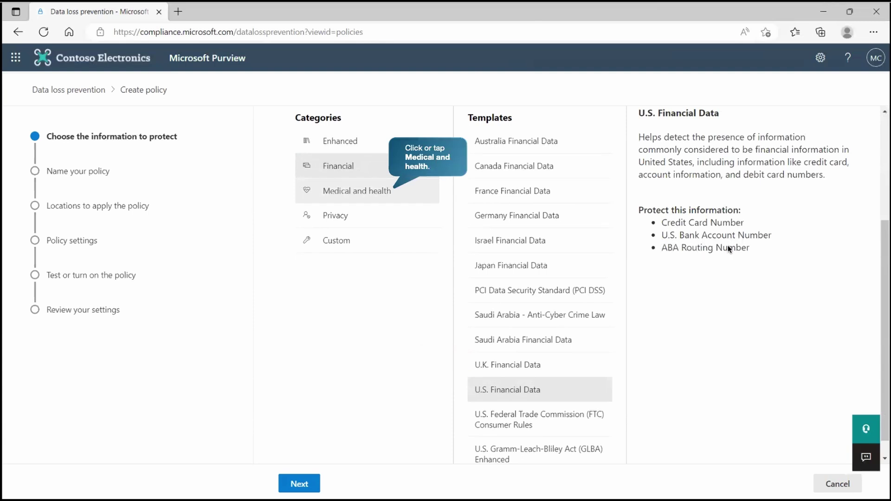
# Step: Review the HIPAA Enhanced and GDPR Enhanced templates, then view the Custom policy option
pyautogui.click(391, 200)
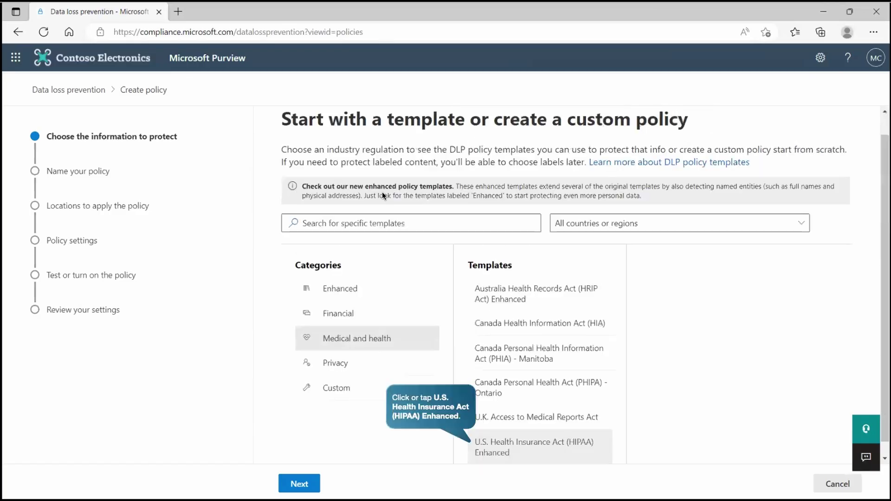
pyautogui.click(504, 442)
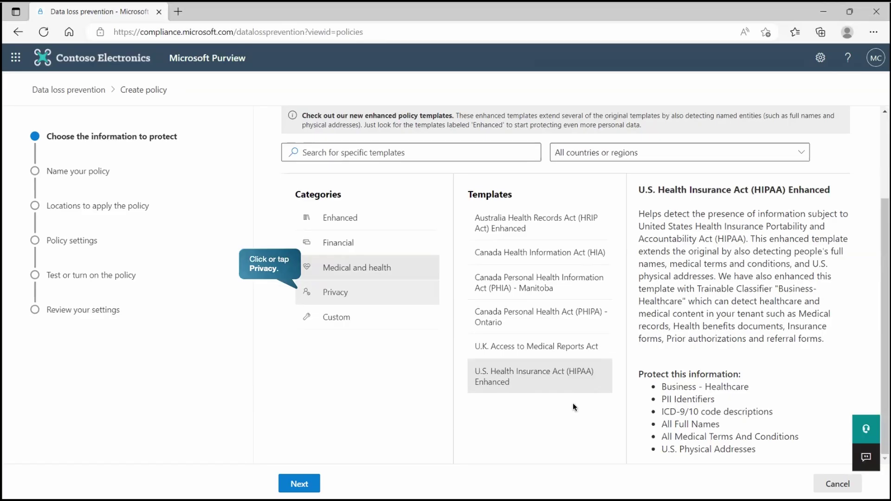
pyautogui.click(345, 296)
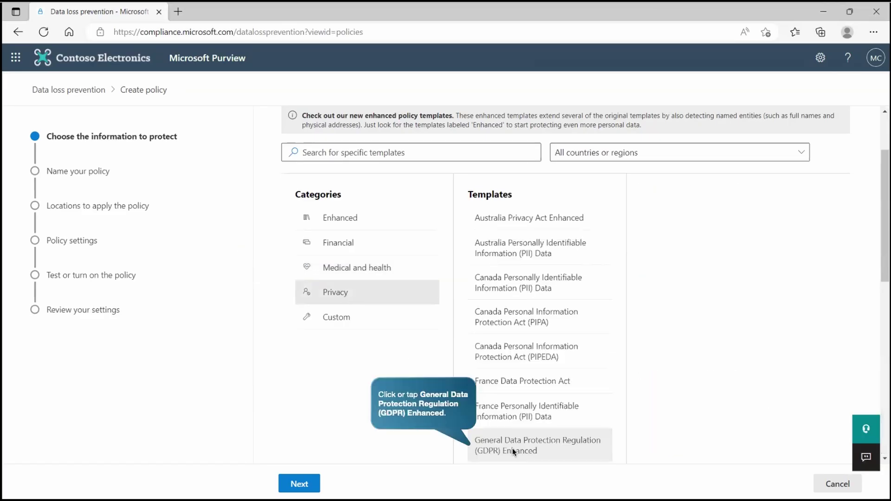
pyautogui.click(512, 449)
pyautogui.click(347, 319)
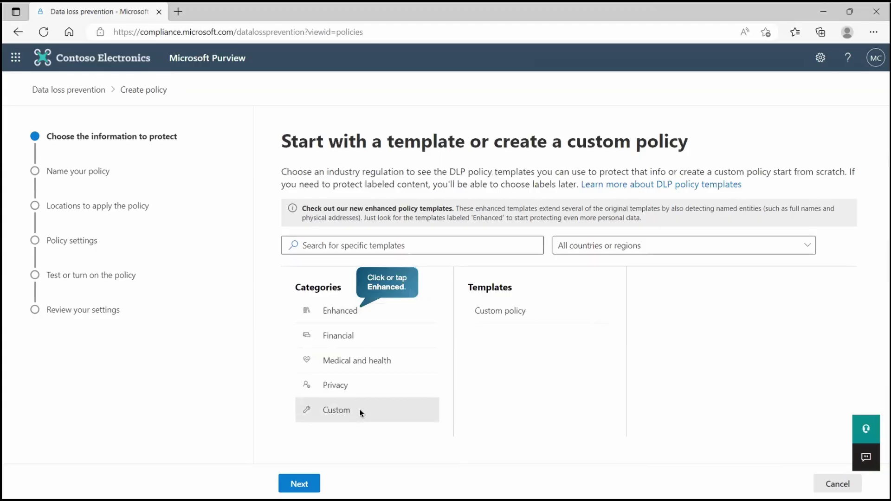
# Step: Select the U.S. Personally Identifiable Information (PII) Data Enhanced template and continue
pyautogui.click(342, 313)
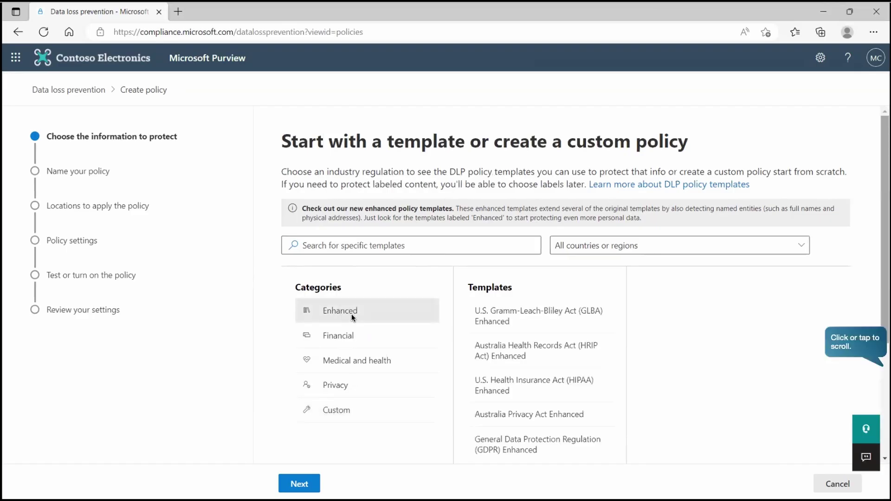
pyautogui.click(871, 347)
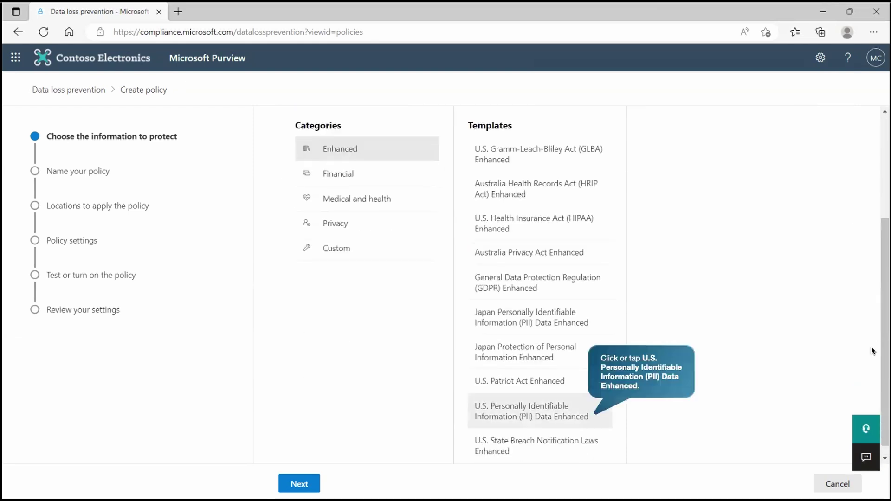
pyautogui.click(548, 409)
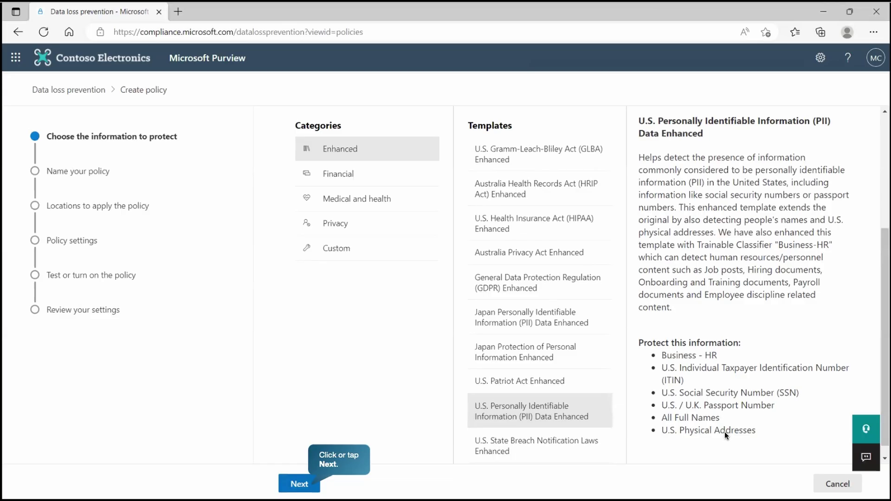
pyautogui.press('Return')
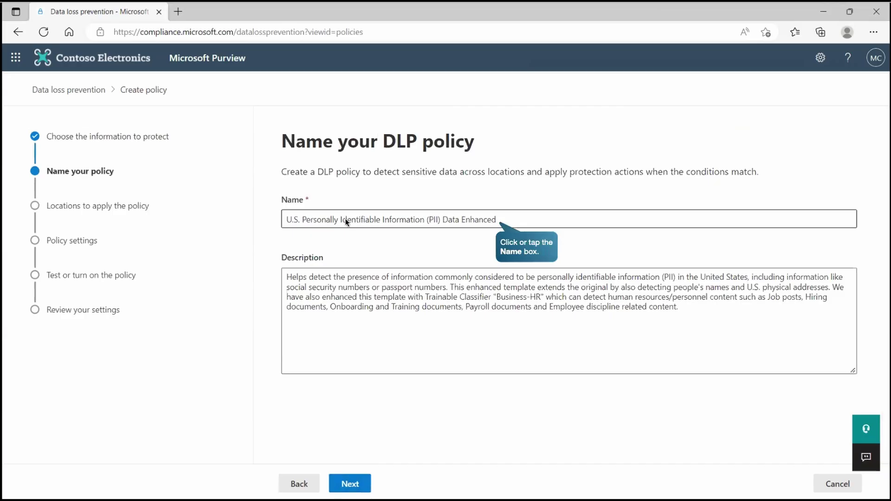
# Step: Name the policy 'U.S. PII Data for Devices' and continue to locations
pyautogui.click(377, 221)
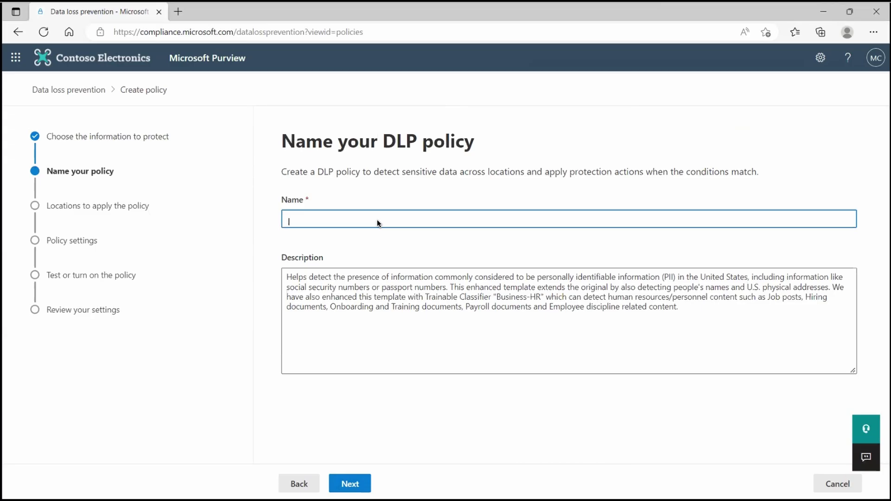
pyautogui.write('U.S. PII Data for Devices')
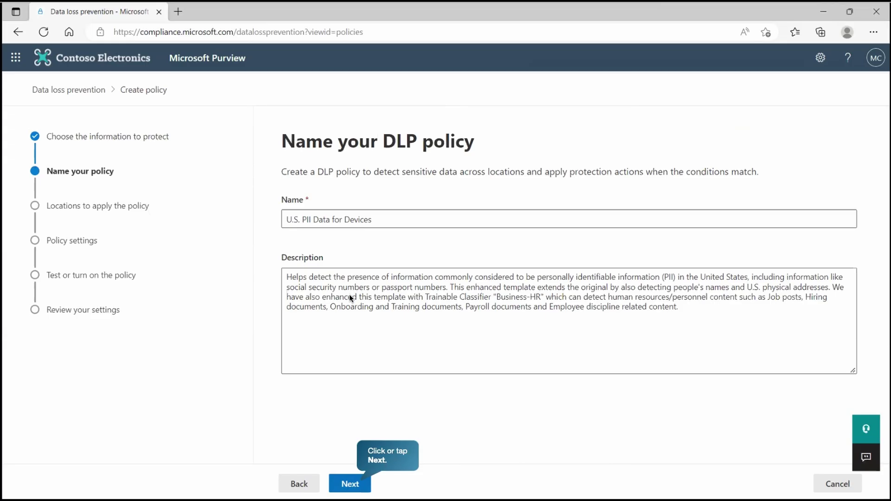
pyautogui.click(351, 481)
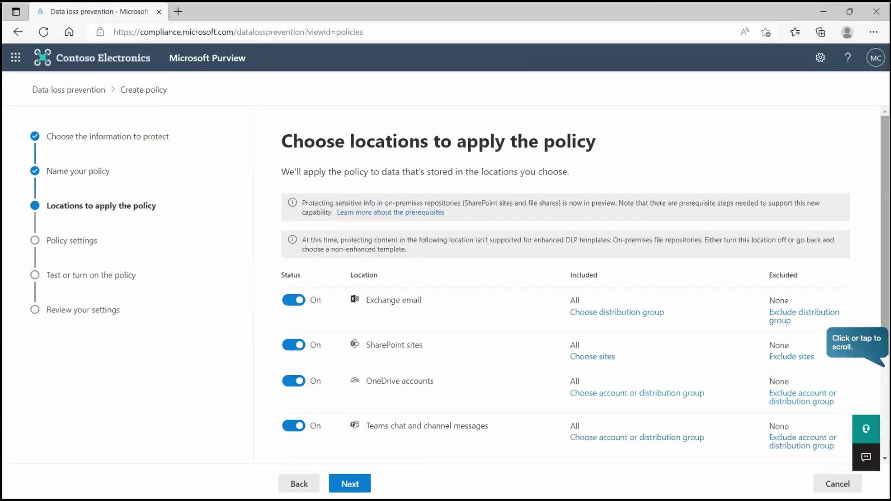
# Step: Turn off the Exchange, SharePoint, OneDrive, Teams, Defender for Cloud Apps and On-premises locations
pyautogui.scroll(-3, 868, 394)
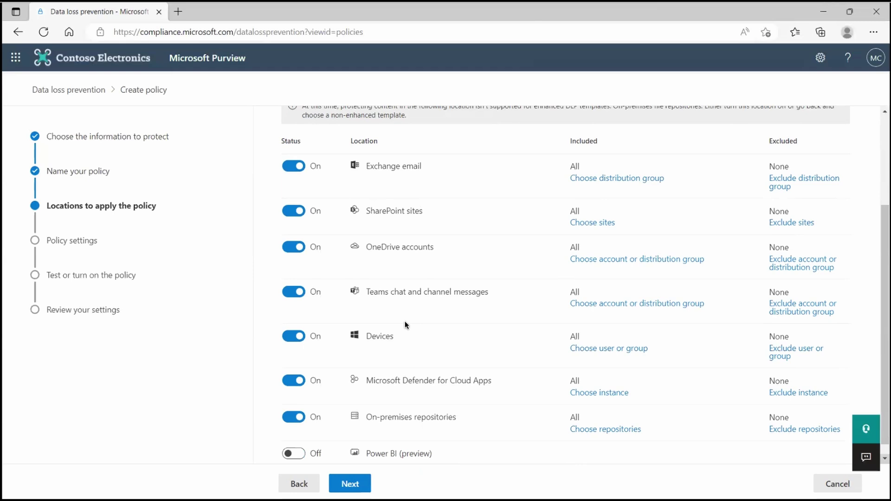
pyautogui.scroll(-1, 350, 292)
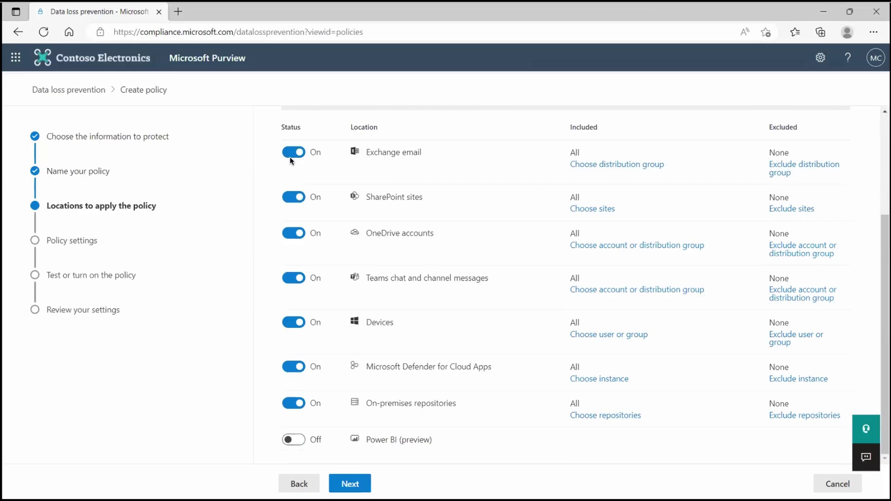
pyautogui.click(291, 153)
pyautogui.click(294, 197)
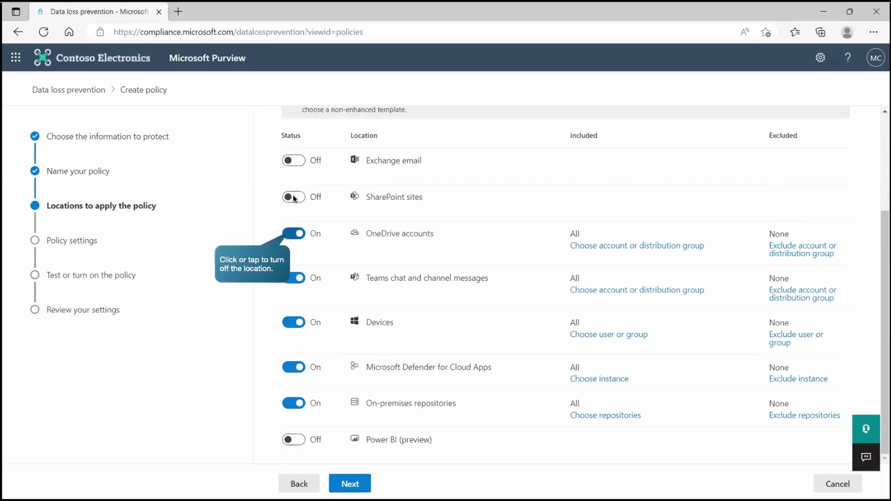
pyautogui.click(292, 234)
pyautogui.click(288, 283)
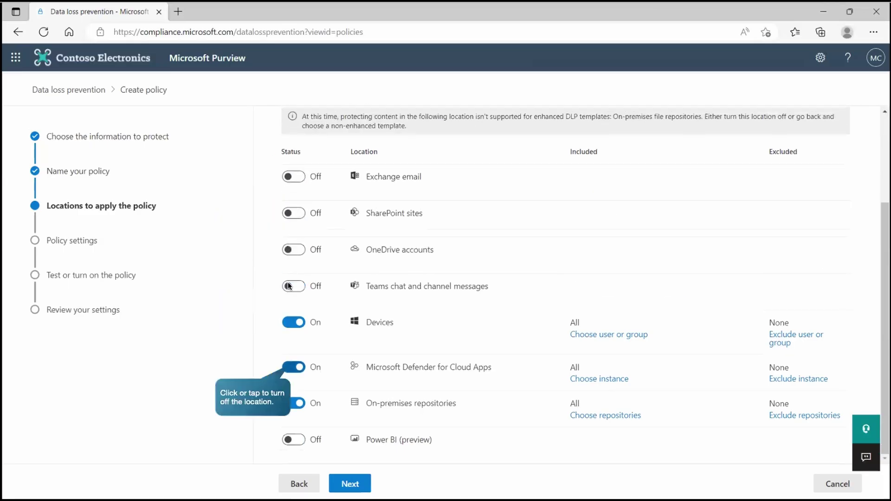
pyautogui.click(293, 366)
pyautogui.click(291, 403)
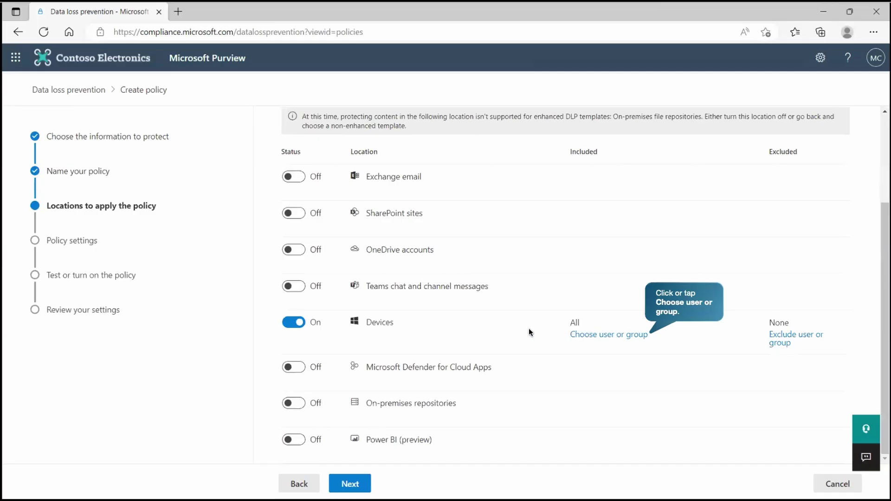
# Step: Check the Devices location's user scope without changes and move on to policy settings
pyautogui.click(583, 333)
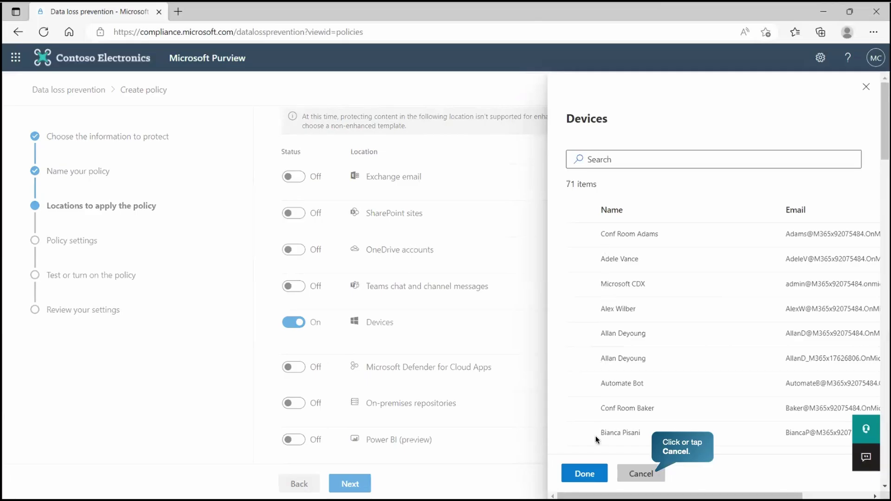
pyautogui.click(636, 477)
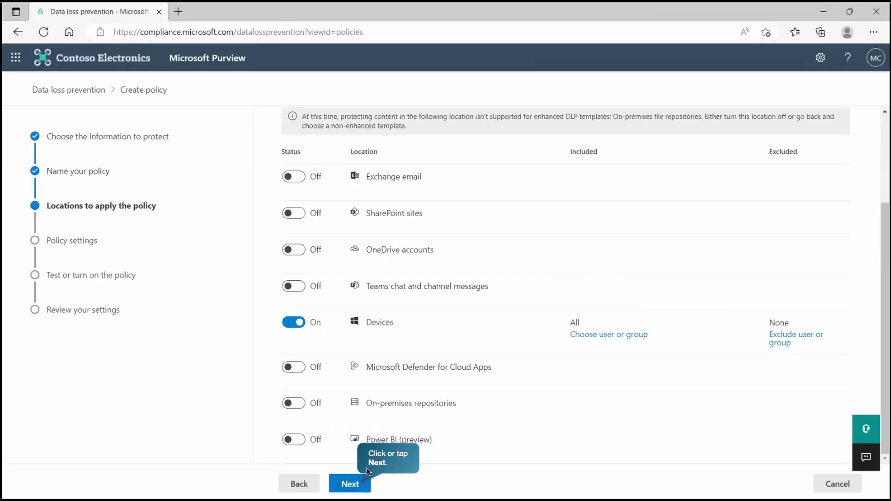
pyautogui.click(348, 484)
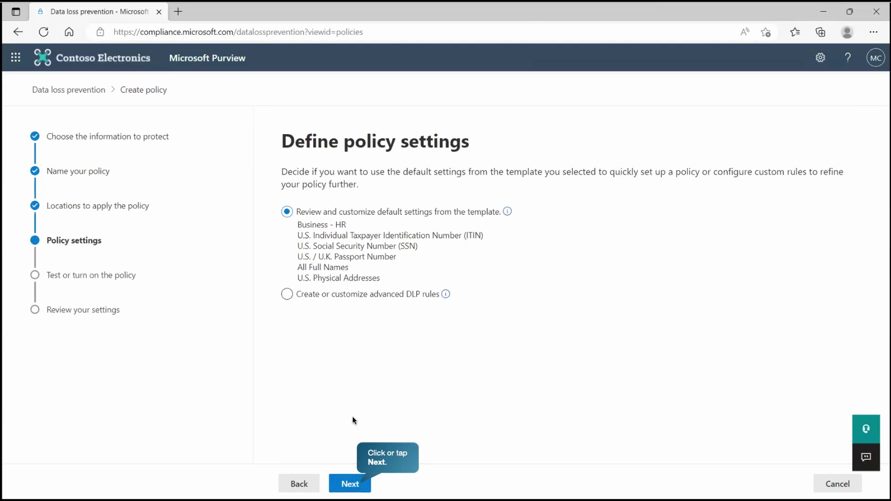
# Step: Keep the template defaults and lower the sensitive info instance threshold from 10 to 1
pyautogui.click(350, 484)
pyautogui.click(350, 484)
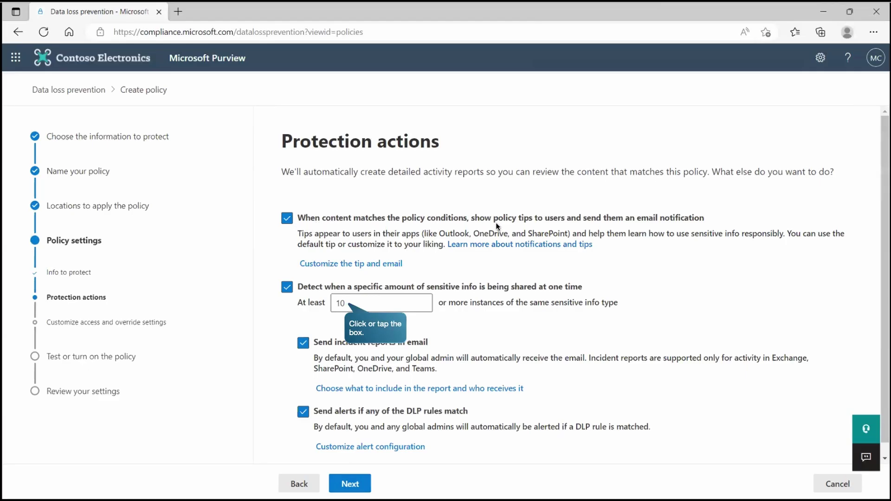
pyautogui.click(371, 303)
pyautogui.press('BackSpace')
pyautogui.write('1')
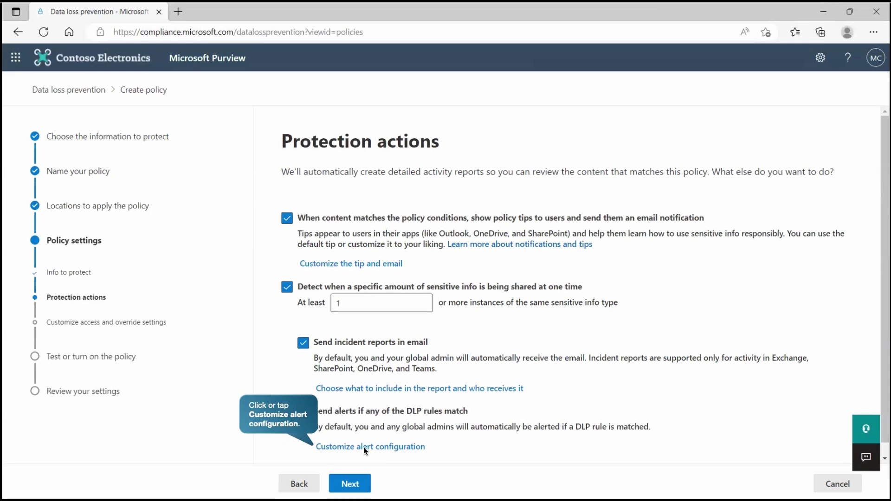
# Step: Review the alert configuration without changes and advance to access and override settings
pyautogui.click(349, 447)
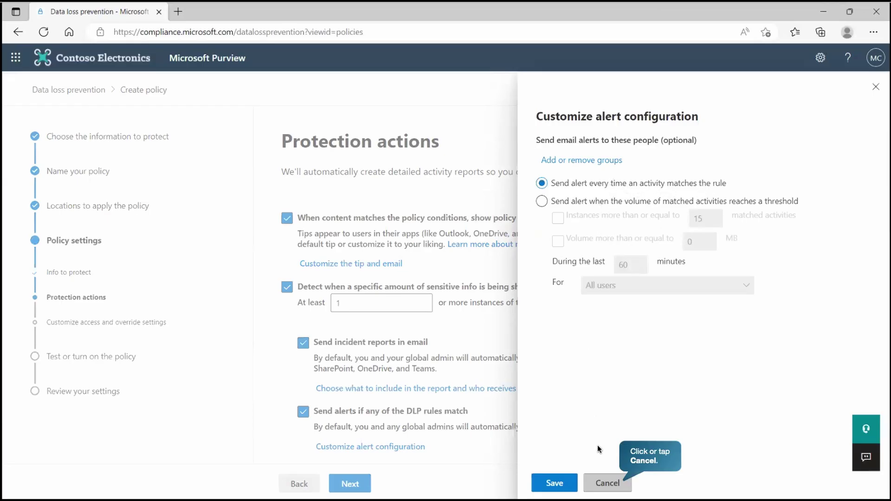
pyautogui.click(607, 483)
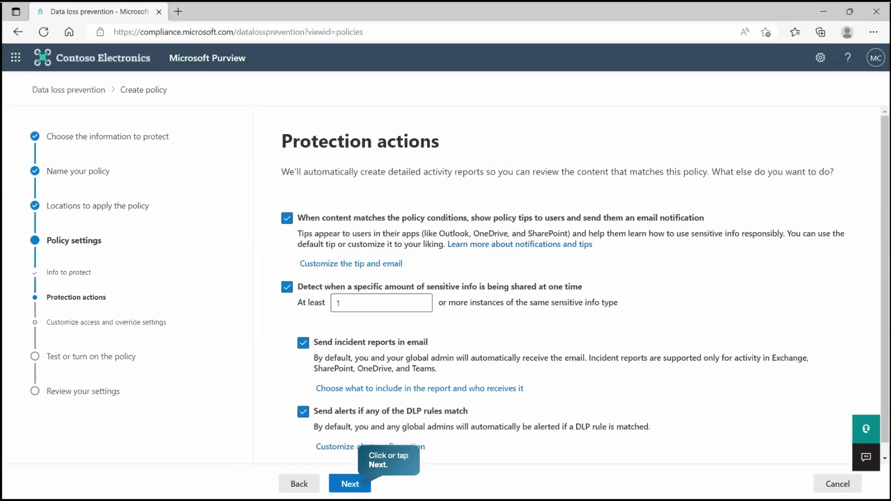
pyautogui.click(350, 483)
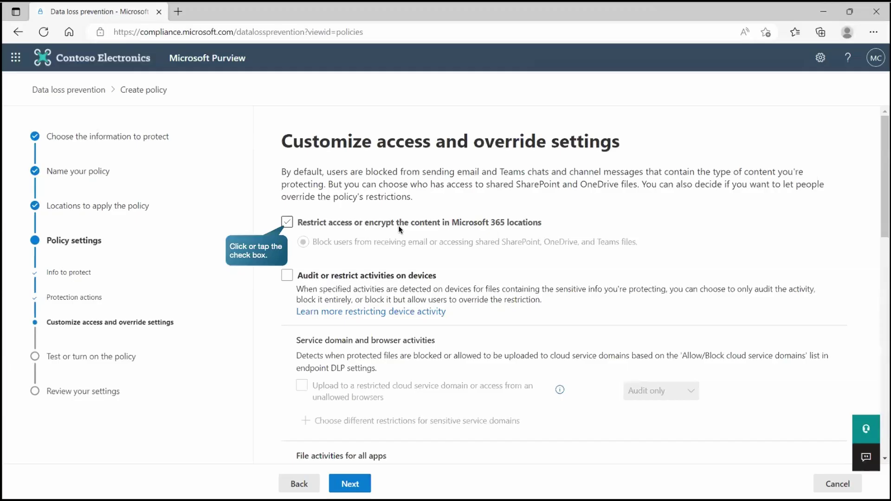
# Step: Leave Microsoft 365 restrictions off, enable device activity restrictions, and block uploads to restricted cloud domains
pyautogui.click(508, 221)
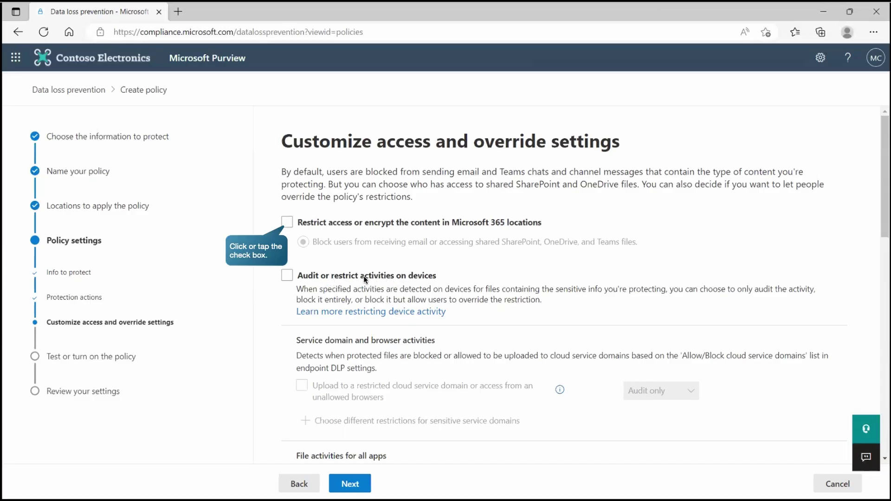
pyautogui.click(310, 223)
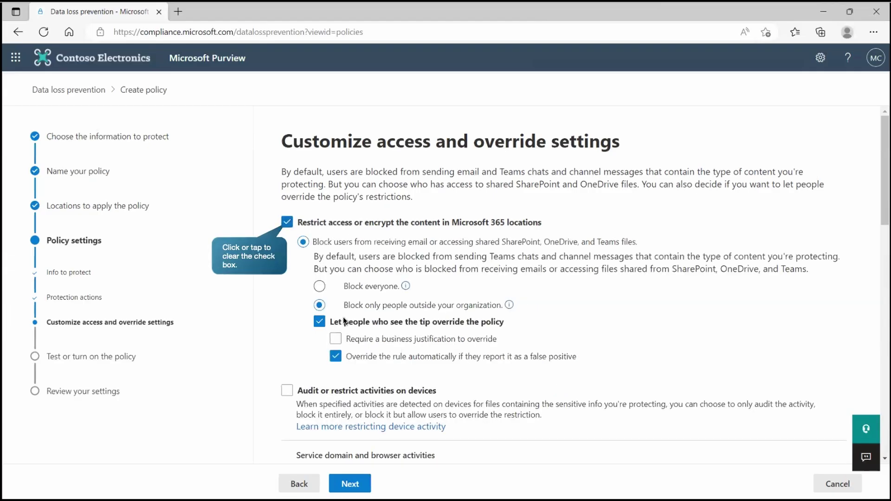
pyautogui.click(287, 222)
pyautogui.click(287, 276)
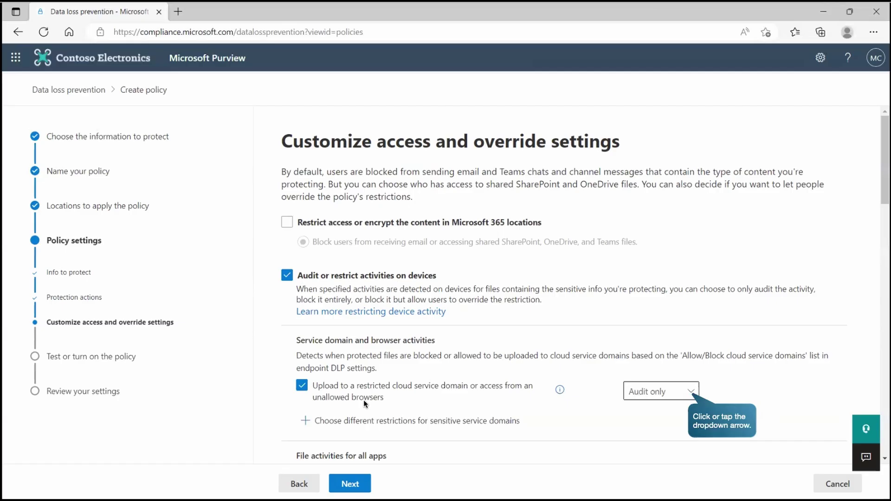
pyautogui.click(656, 392)
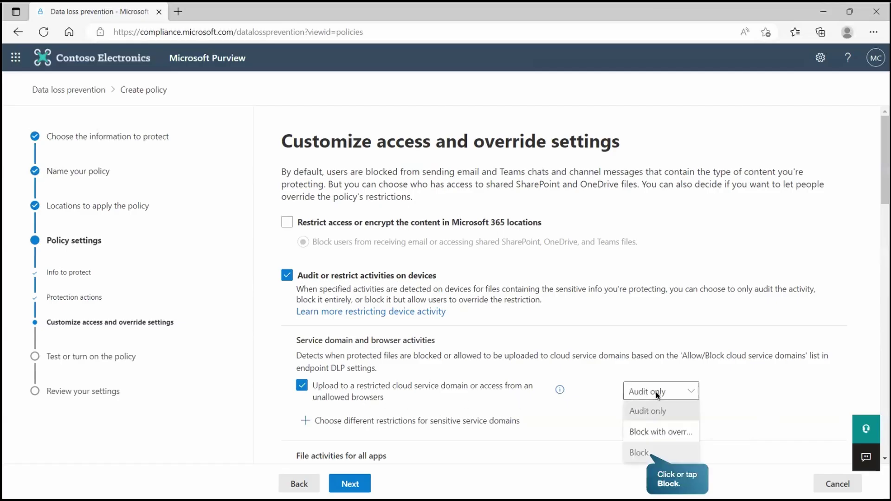
pyautogui.click(641, 451)
pyautogui.scroll(-2, 585, 289)
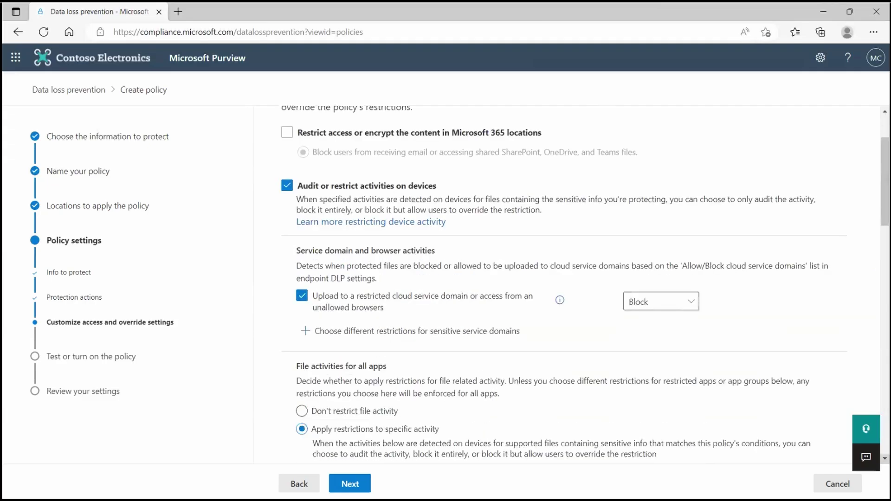
pyautogui.scroll(-5, 488, 201)
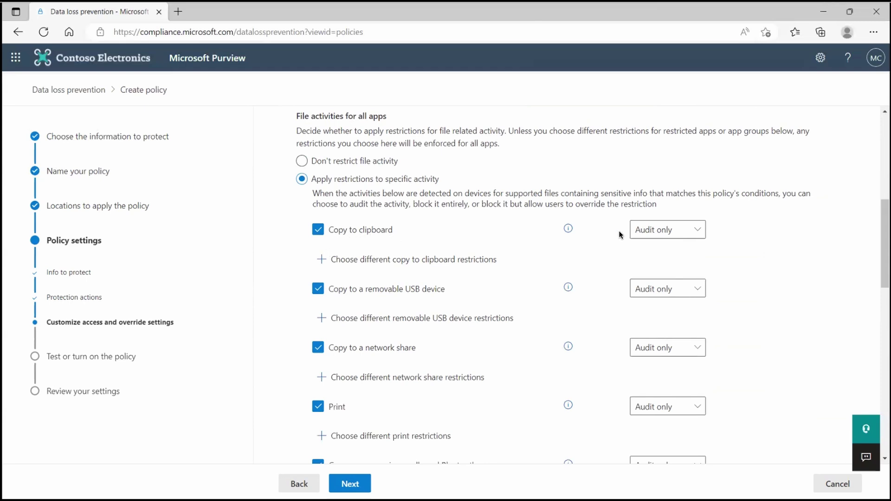
# Step: Block clipboard and USB copying; set network share copying and printing to Block with override
pyautogui.click(677, 226)
pyautogui.click(652, 290)
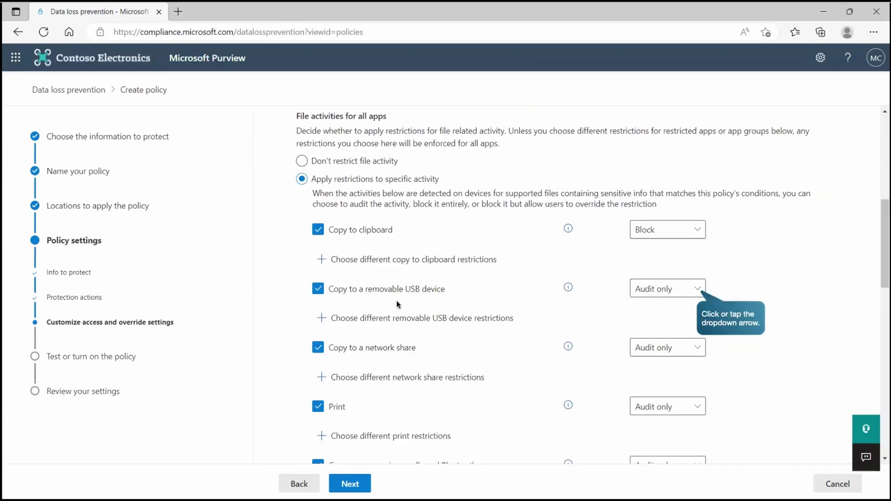
pyautogui.click(662, 290)
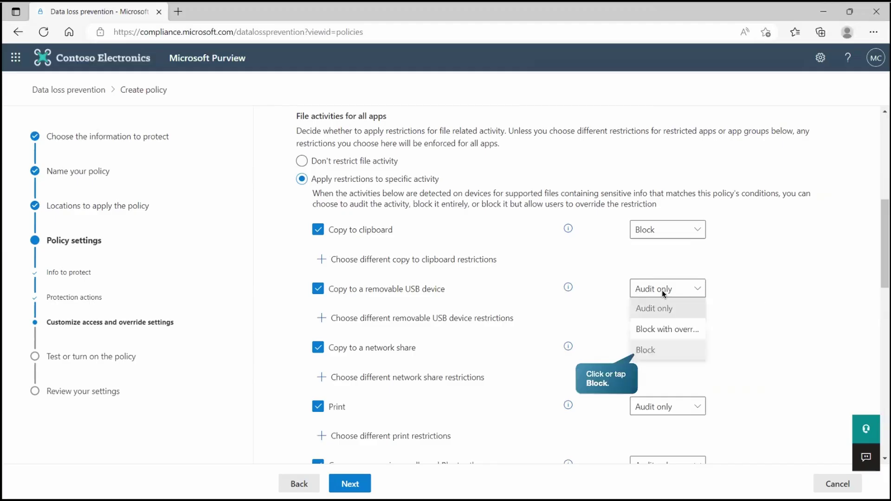
pyautogui.click(645, 349)
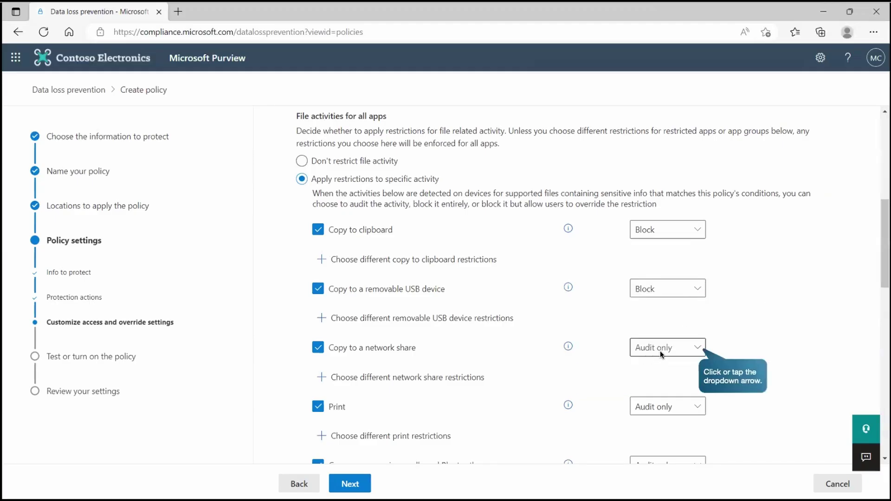
pyautogui.click(682, 346)
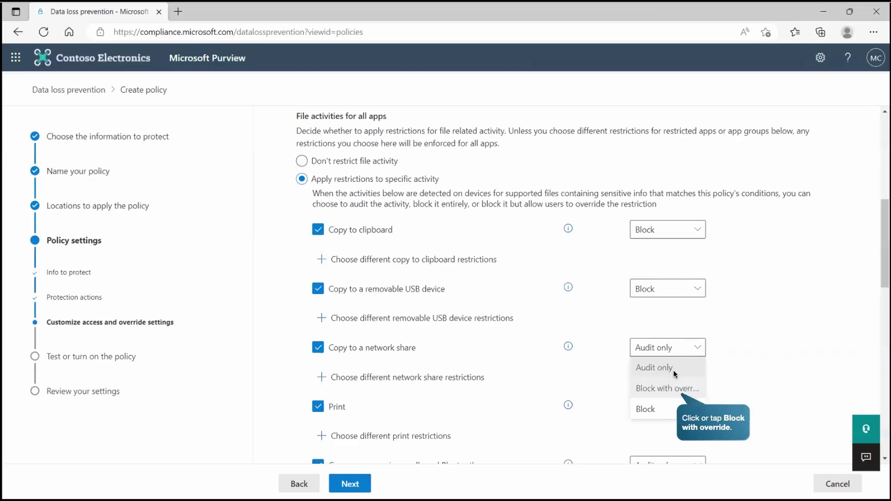
pyautogui.click(664, 391)
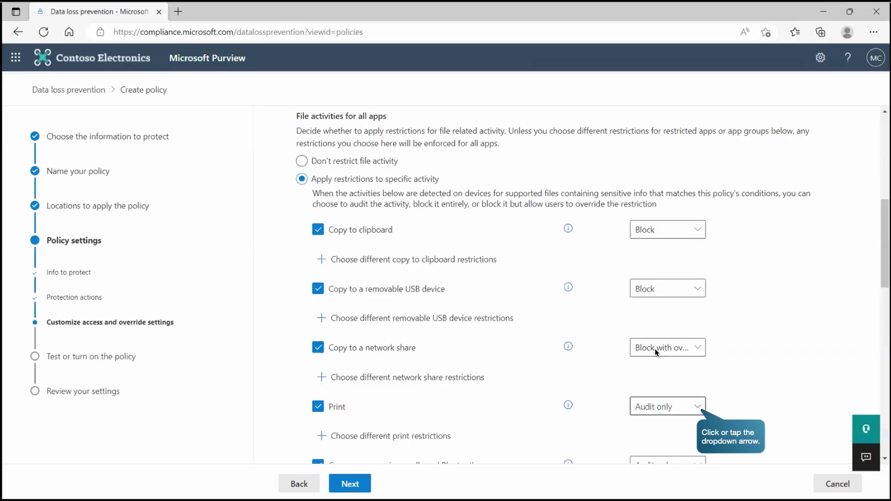
pyautogui.click(667, 408)
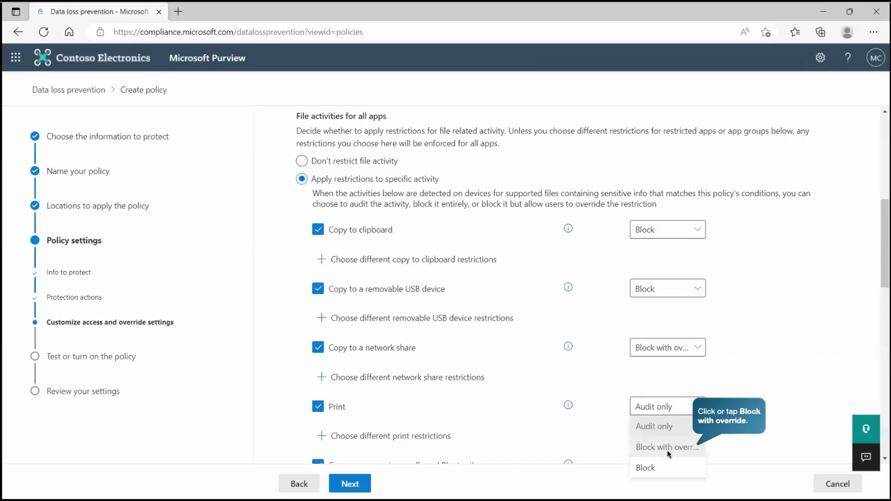
pyautogui.click(667, 448)
# Step: Block copying files via unallowed Bluetooth apps, keeping RDP as audit only
pyautogui.click(878, 349)
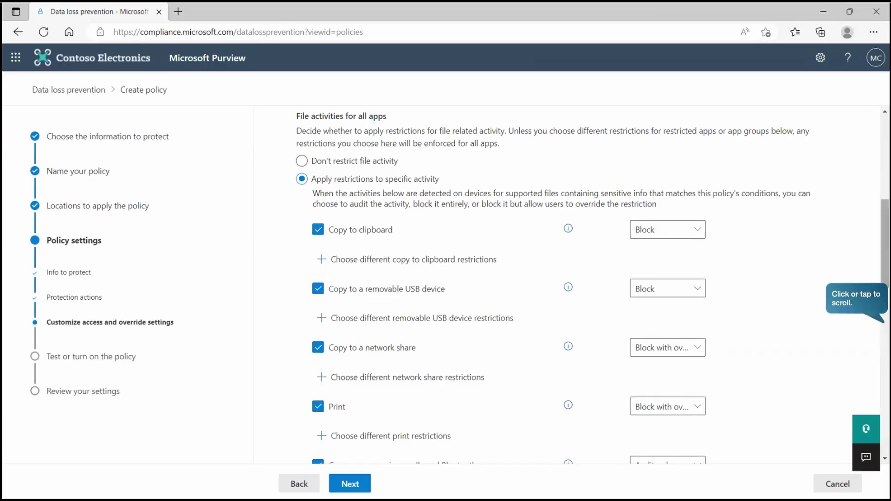
pyautogui.click(684, 355)
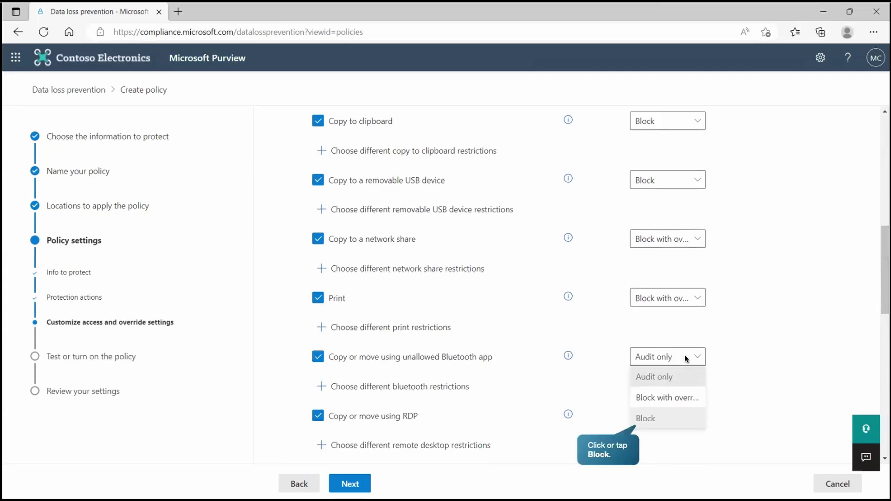
pyautogui.click(651, 413)
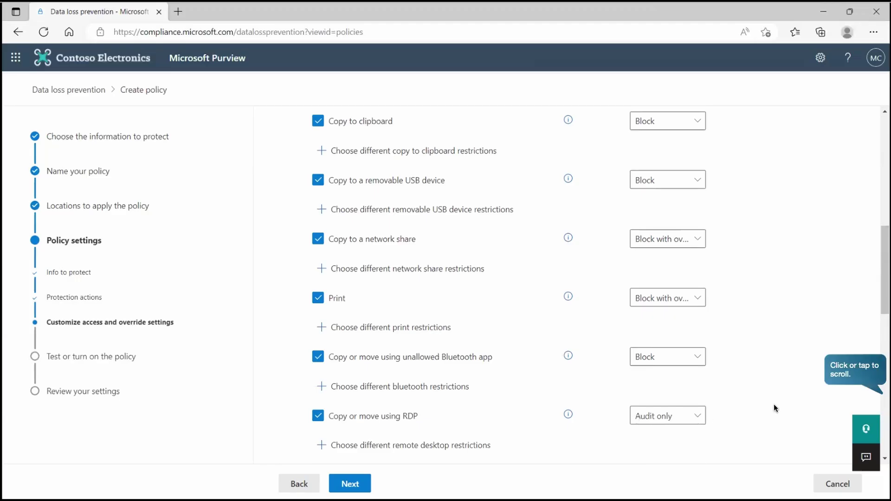
pyautogui.click(857, 382)
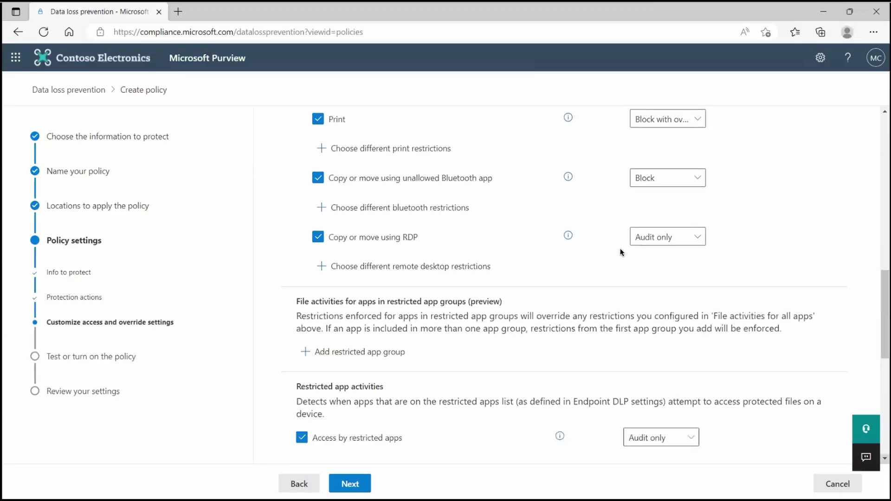
pyautogui.scroll(-1, 665, 232)
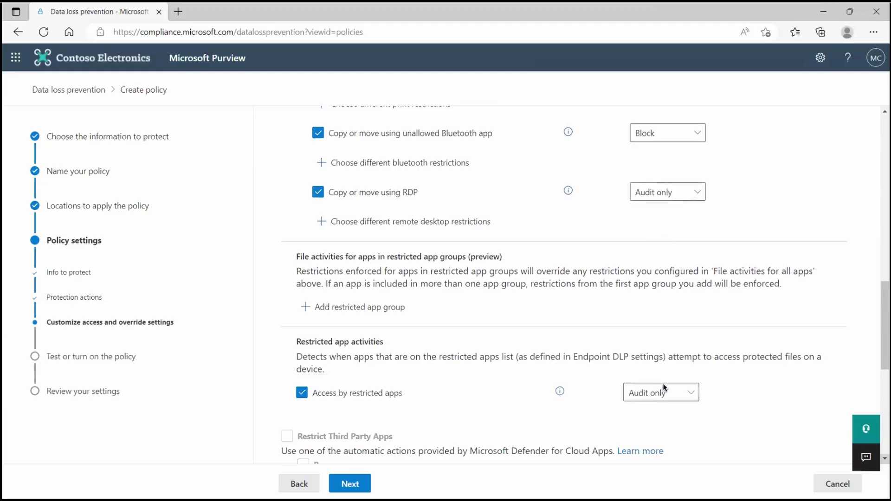
pyautogui.scroll(-1, 664, 387)
pyautogui.scroll(-1, 662, 387)
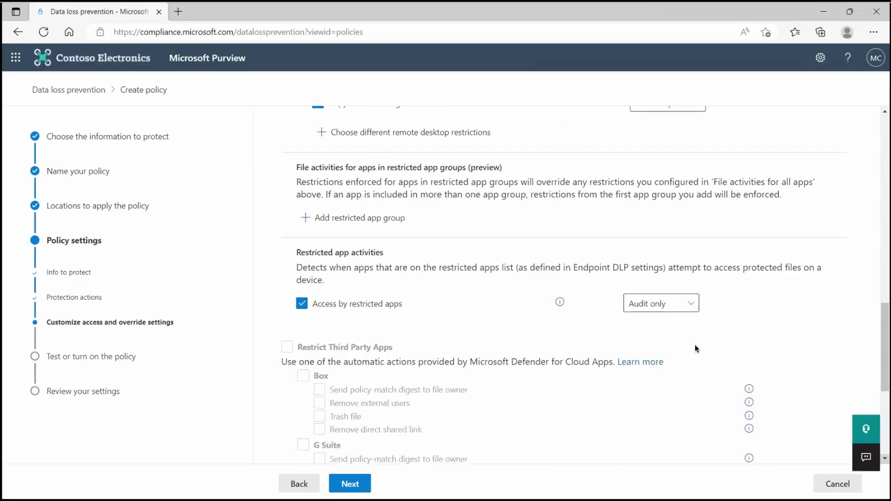
pyautogui.scroll(-1, 695, 348)
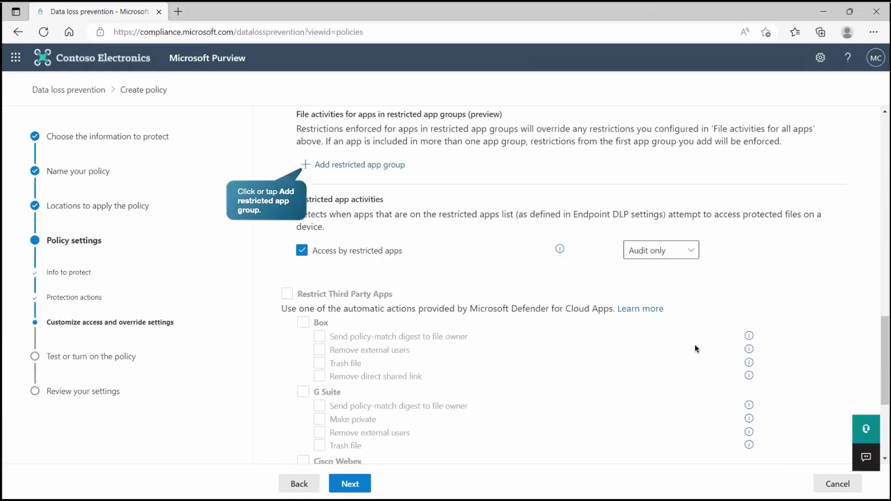
# Step: Add the Editing apps restricted app group and set all its activity to Block
pyautogui.click(348, 164)
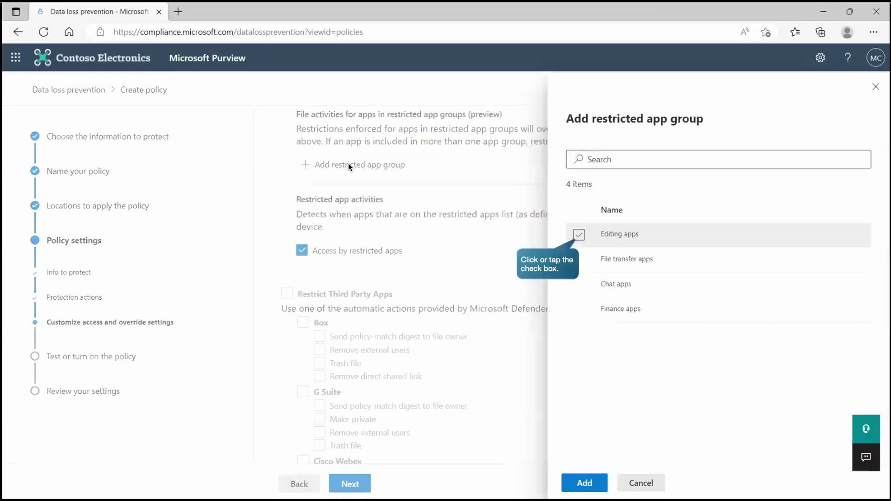
pyautogui.click(579, 236)
pyautogui.click(584, 484)
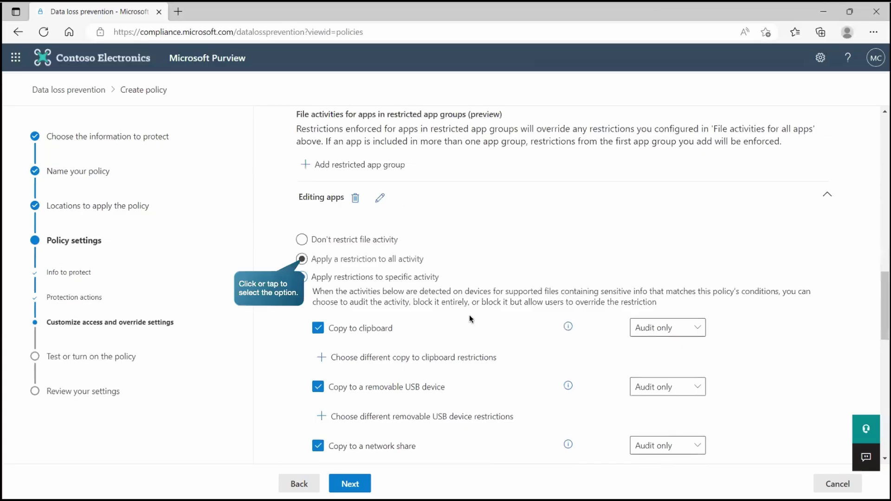
pyautogui.click(340, 261)
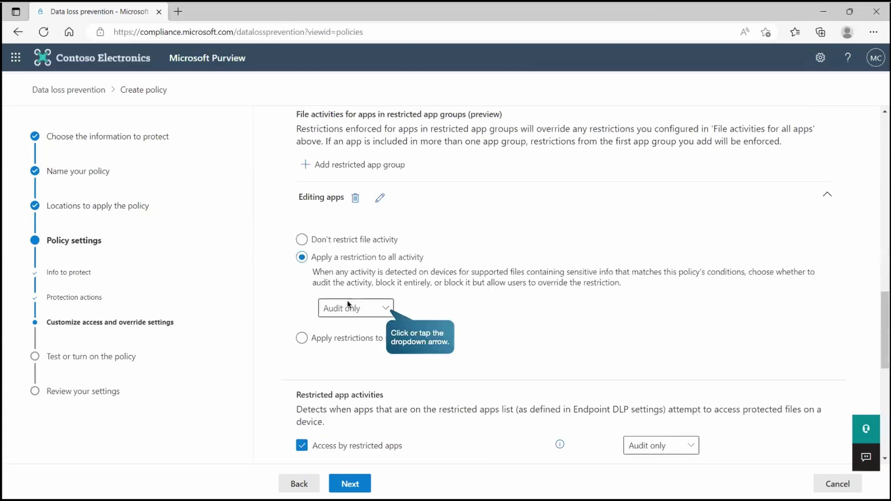
pyautogui.click(361, 308)
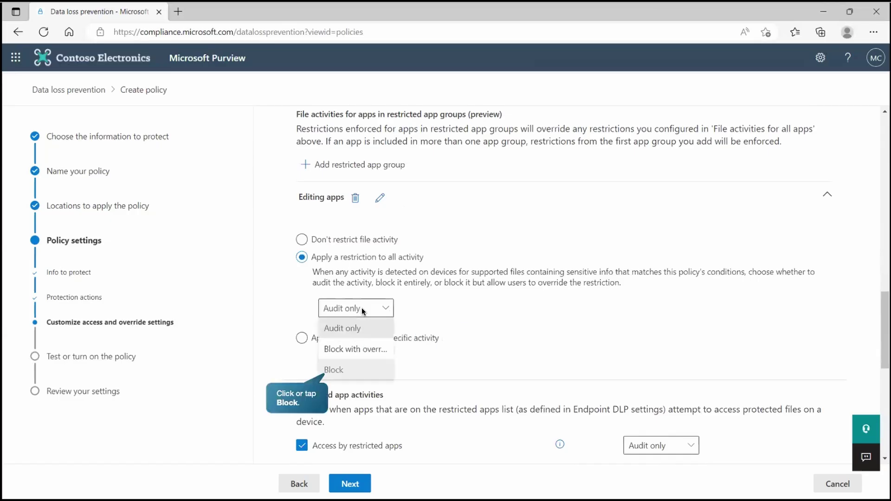
pyautogui.click(337, 374)
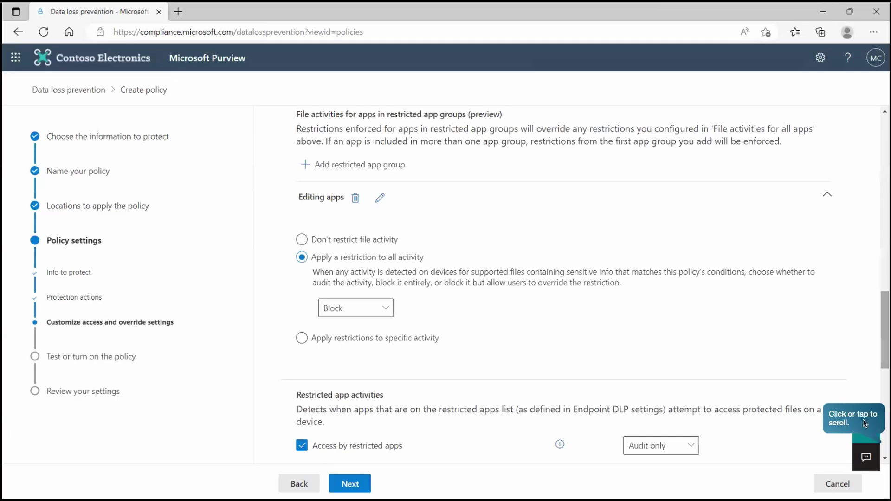
pyautogui.scroll(-9, 585, 287)
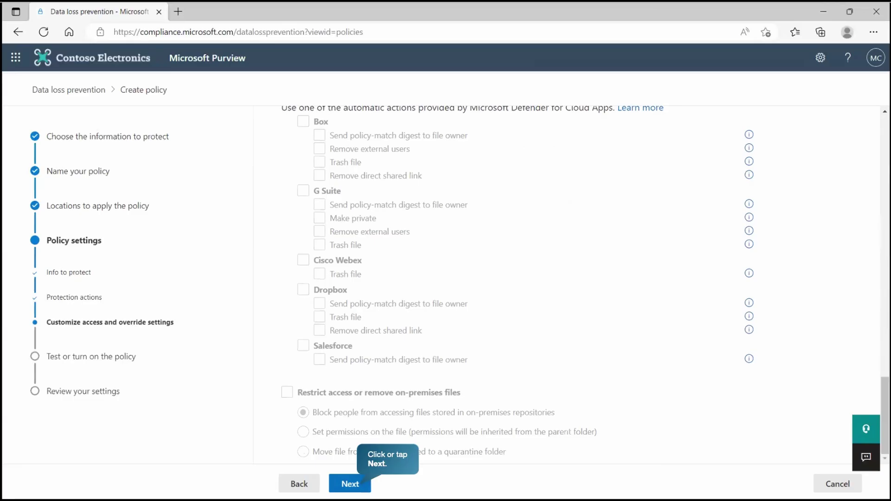
# Step: Choose Turn it on right away, submit the U.S. PII Data for Devices policy, and finish
pyautogui.click(350, 483)
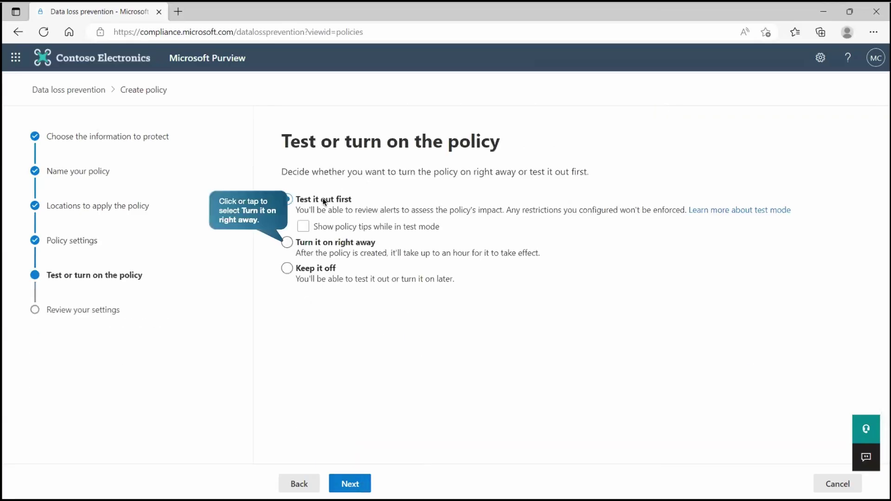
pyautogui.click(324, 250)
pyautogui.click(350, 481)
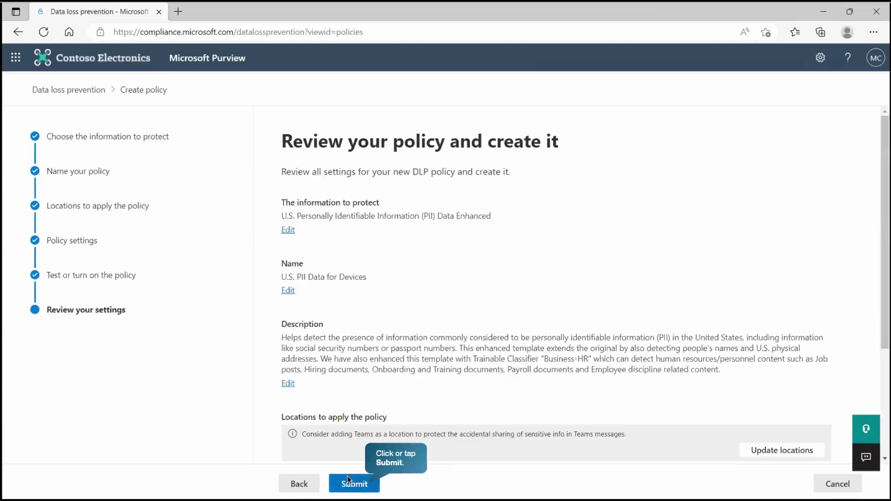
pyautogui.click(354, 484)
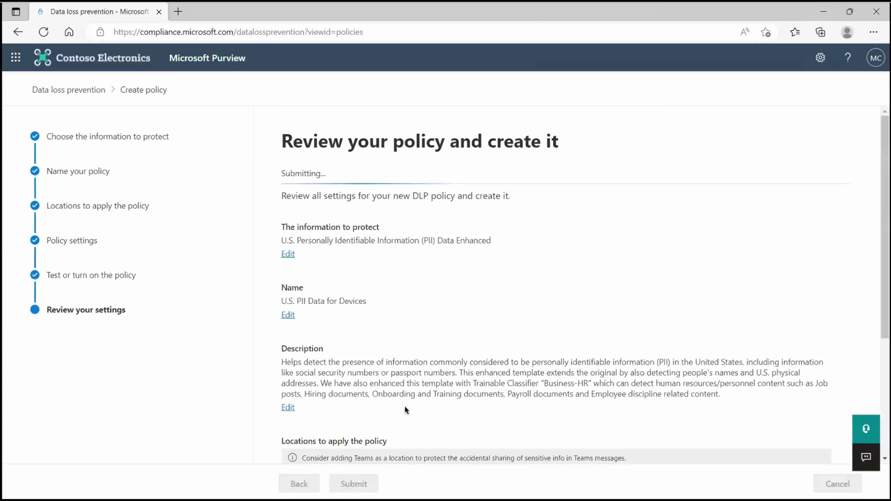
pyautogui.click(302, 483)
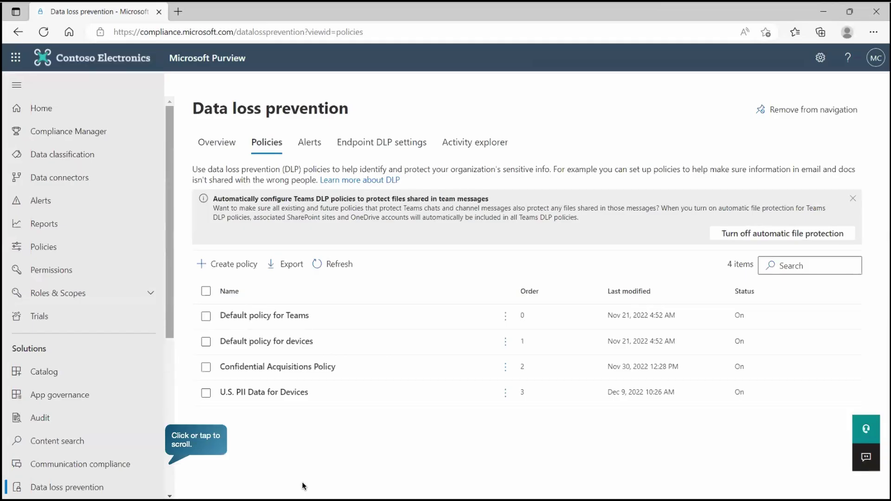
pyautogui.click(168, 481)
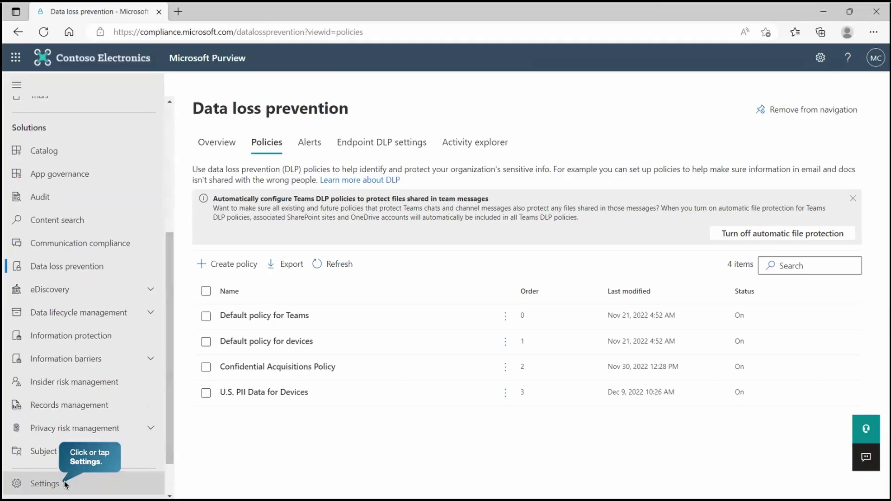
# Step: Enable device onboarding under Settings > Device onboarding, confirm both prompts, and refresh the page
pyautogui.click(65, 484)
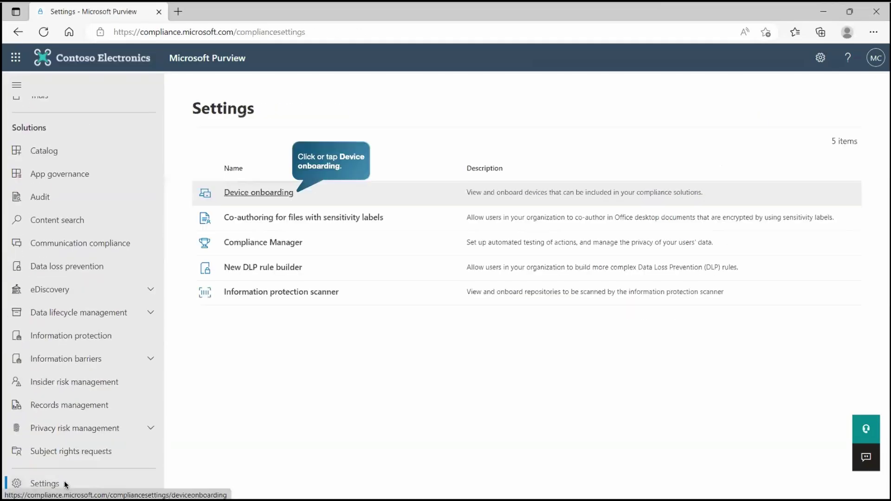
pyautogui.click(263, 195)
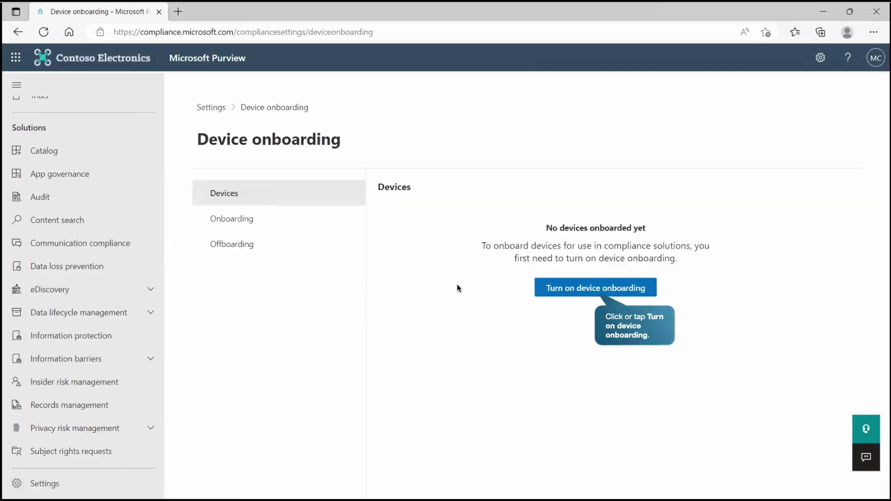
pyautogui.click(581, 289)
pyautogui.click(489, 325)
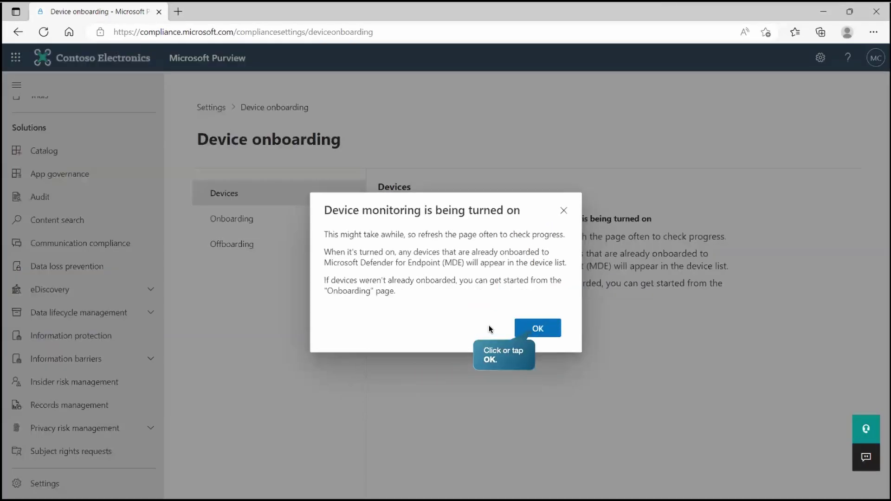
pyautogui.click(539, 326)
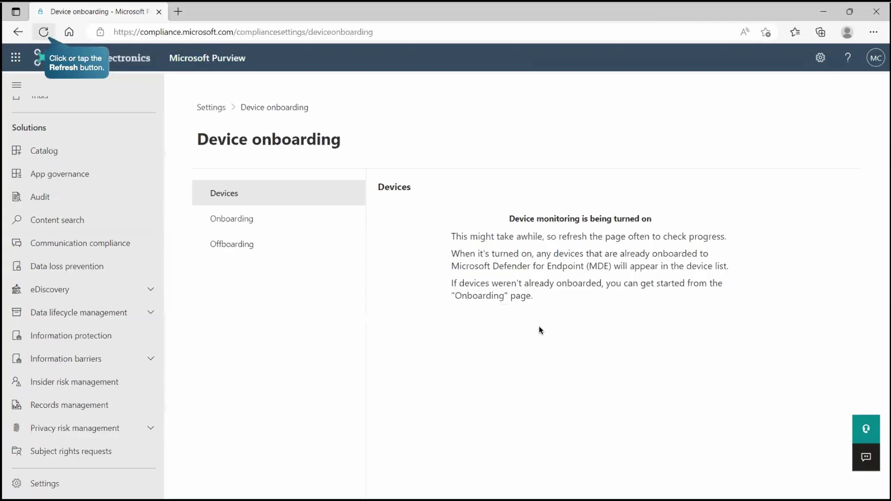
pyautogui.click(43, 32)
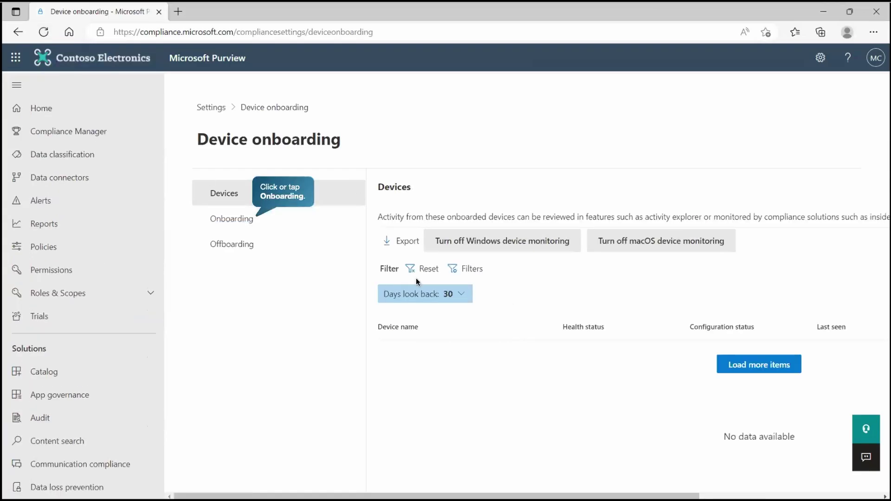
# Step: Review onboarding options, keeping Windows 10 and local script, then show the contoso-001 to contoso-004 devices list
pyautogui.click(244, 221)
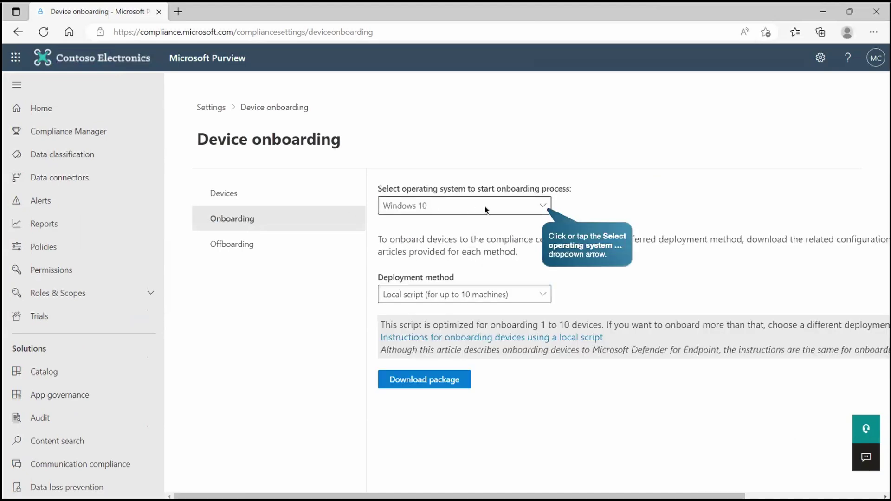
pyautogui.click(515, 207)
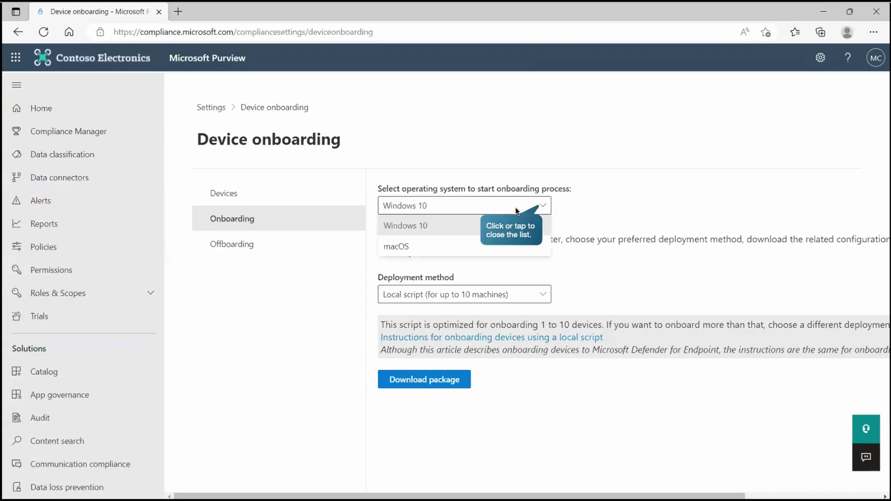
pyautogui.click(515, 210)
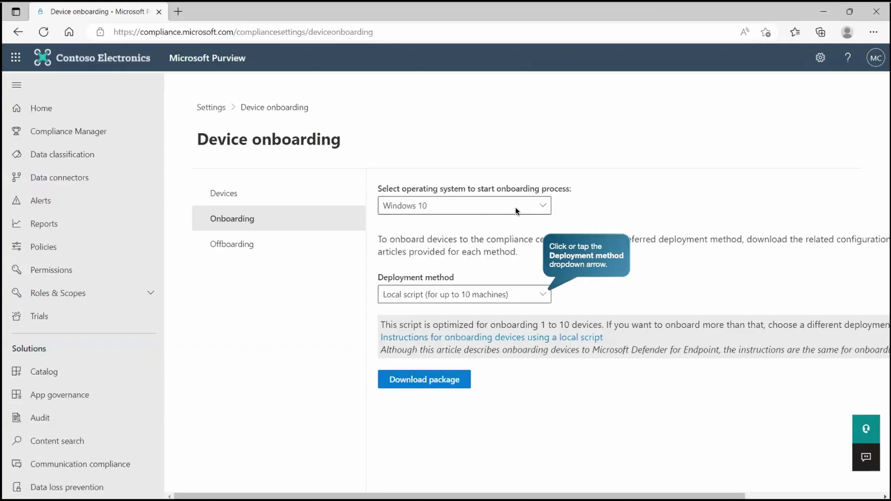
pyautogui.click(515, 294)
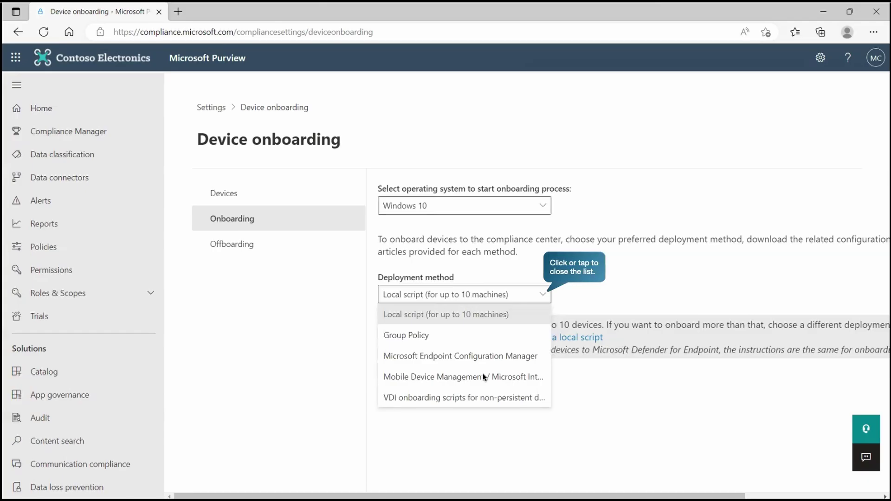
pyautogui.click(543, 295)
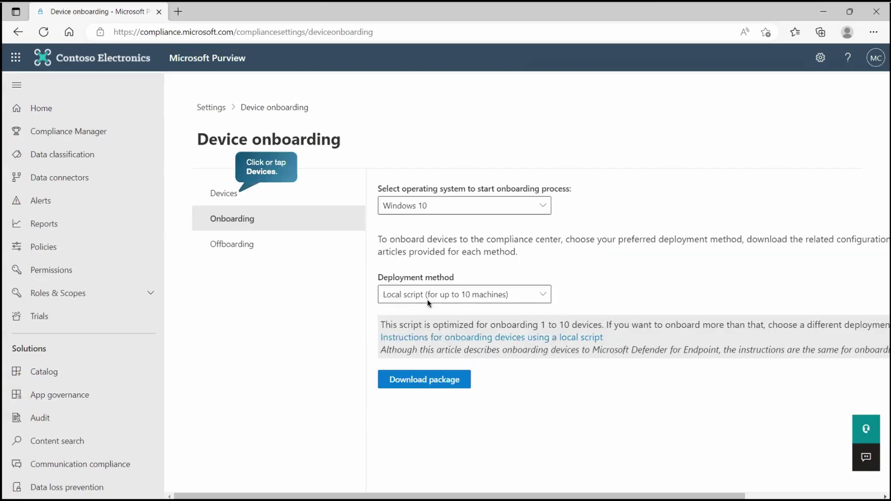
pyautogui.click(231, 194)
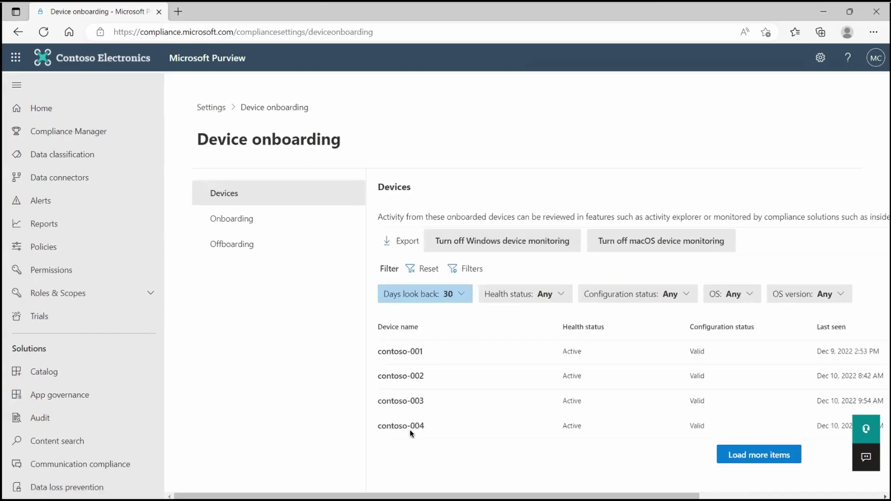